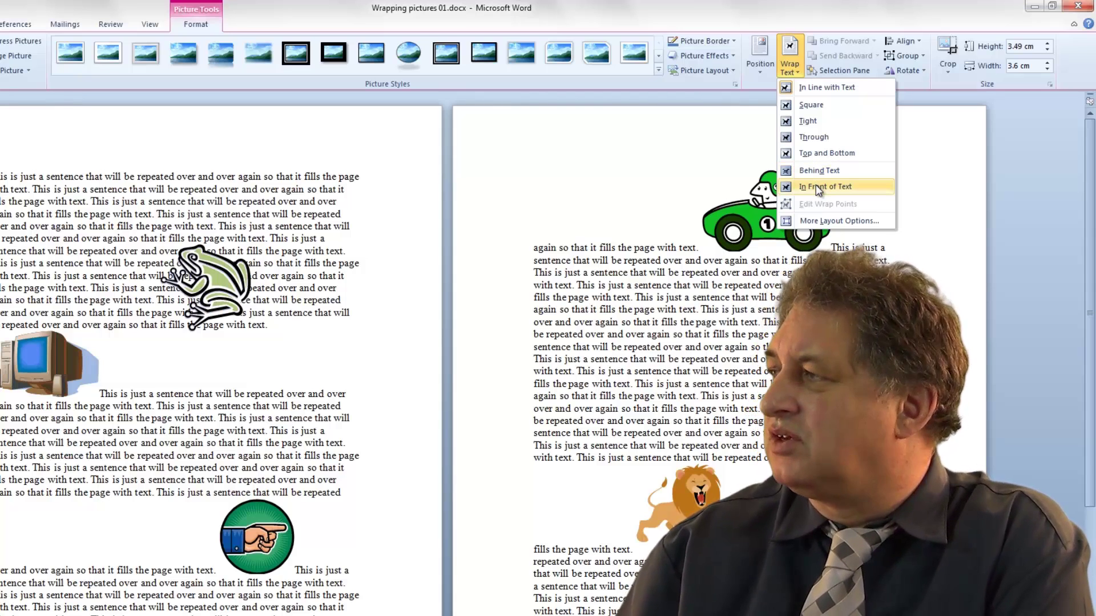
Step: Set the text wrapping of the frog picture and the green racing car picture to In Front of Text
left_click(816, 186)
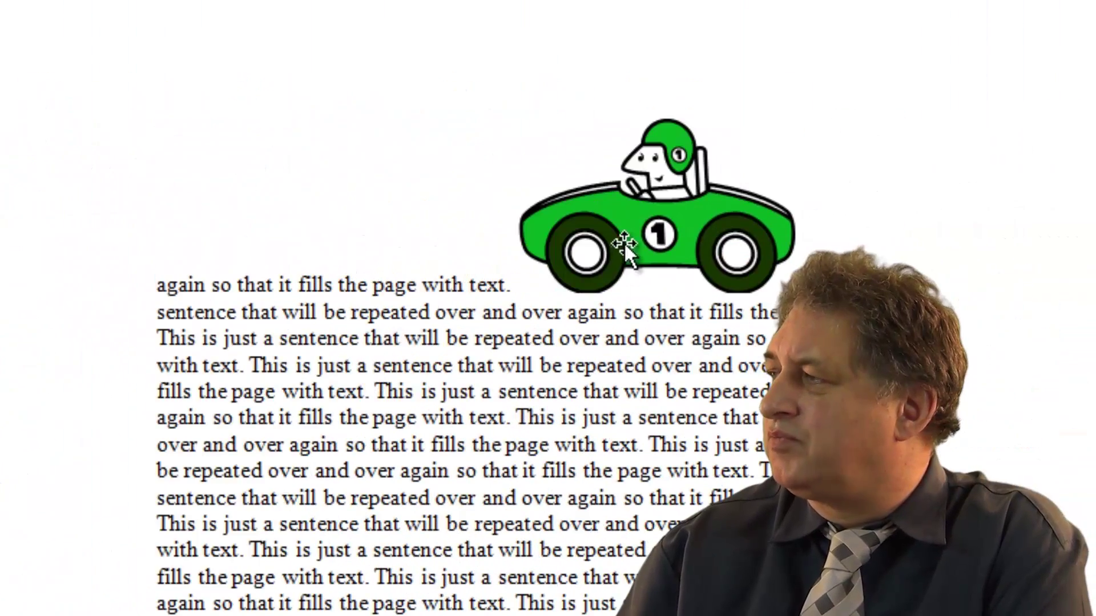
left_click(650, 228)
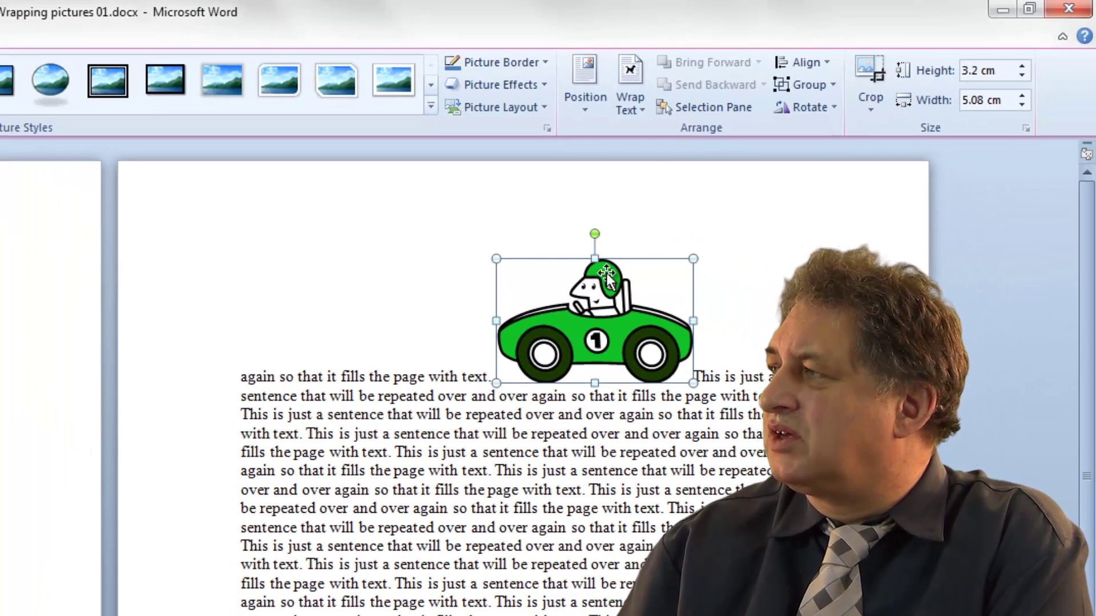
left_click(634, 73)
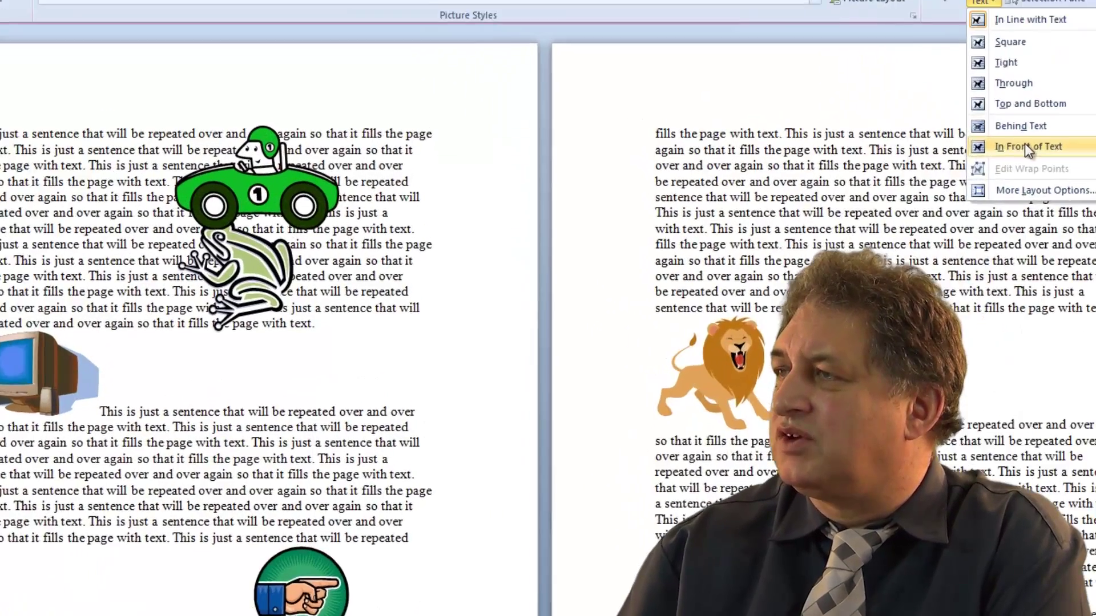
left_click(845, 169)
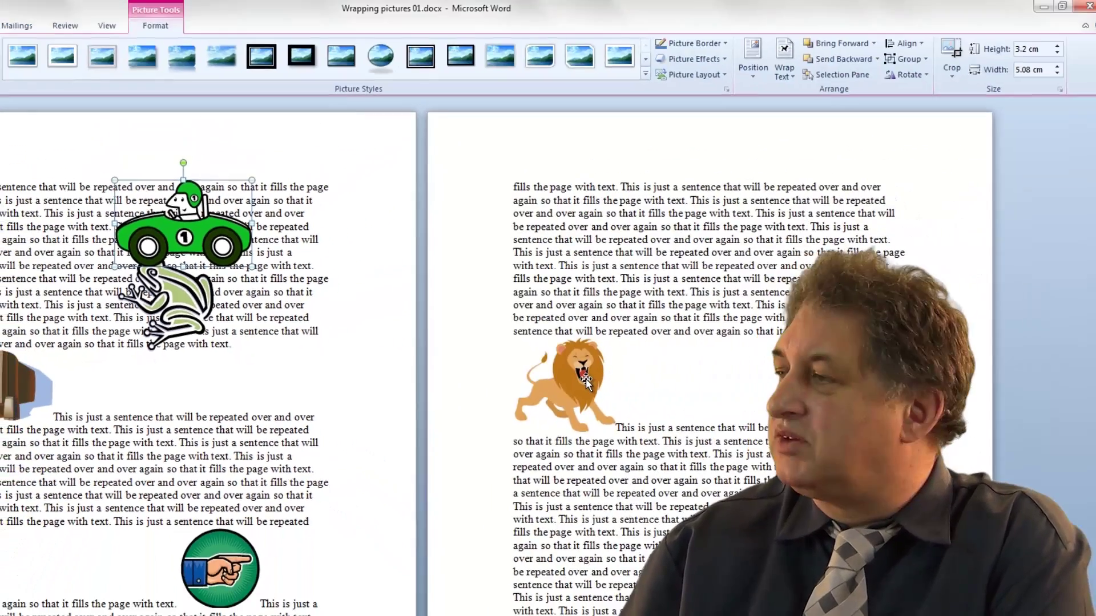
Step: Set the text wrapping of the lion picture on the second page to Tight
left_click(585, 381)
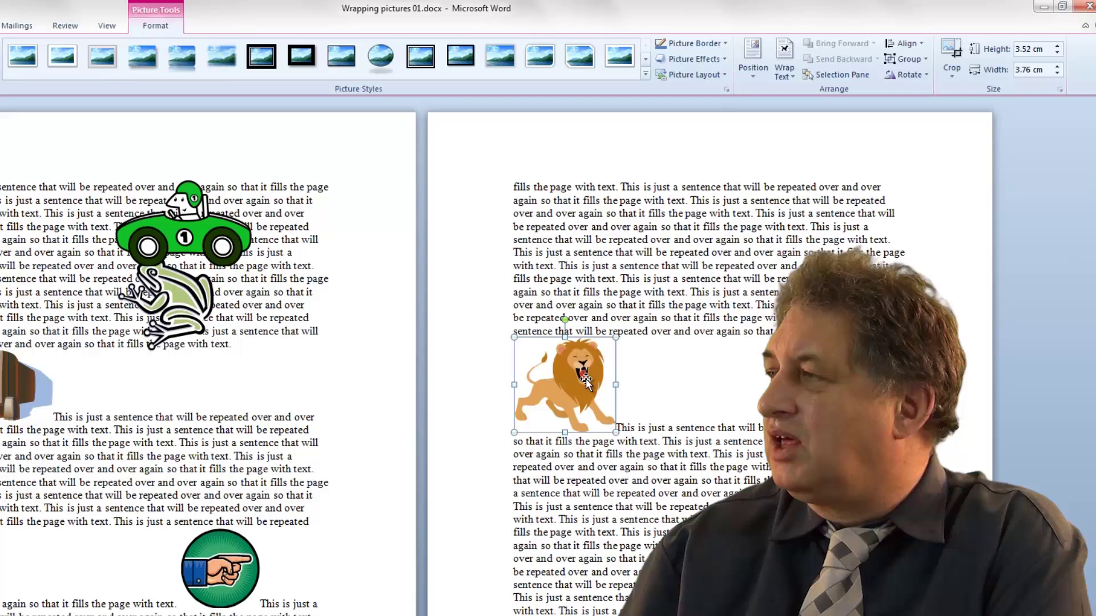
left_click(790, 79)
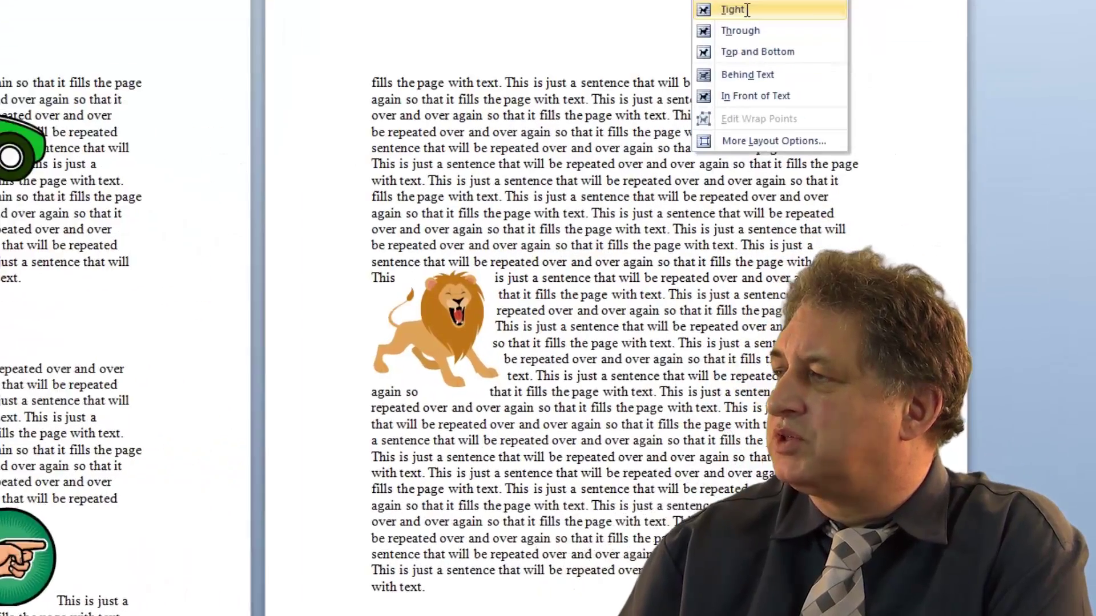
left_click(814, 128)
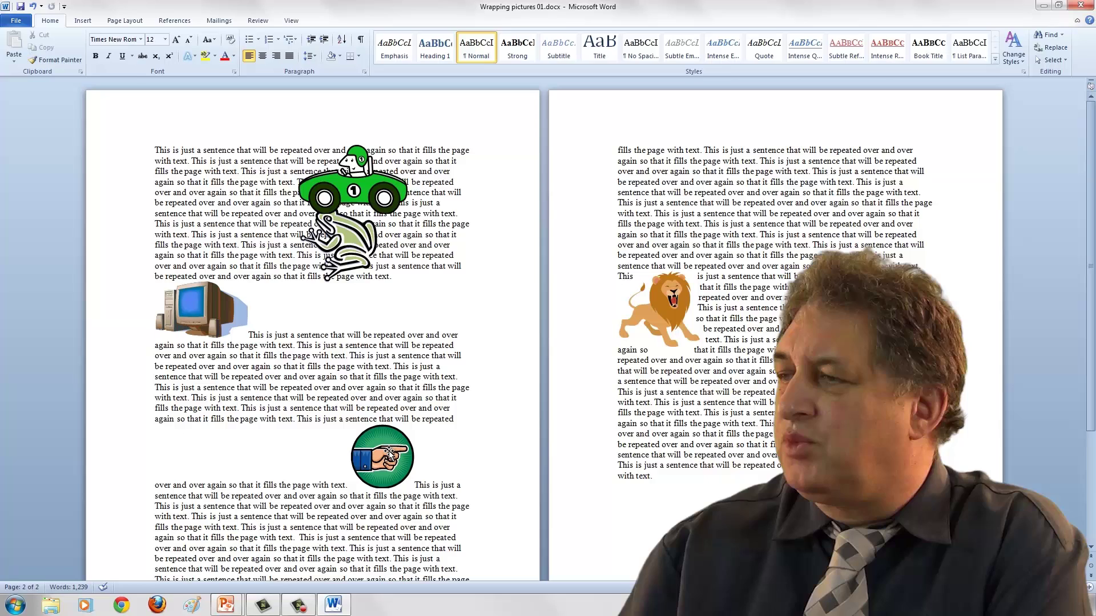
Step: Set the text wrapping of the pointing-hand picture on the first page to In Front of Text
left_click(389, 453)
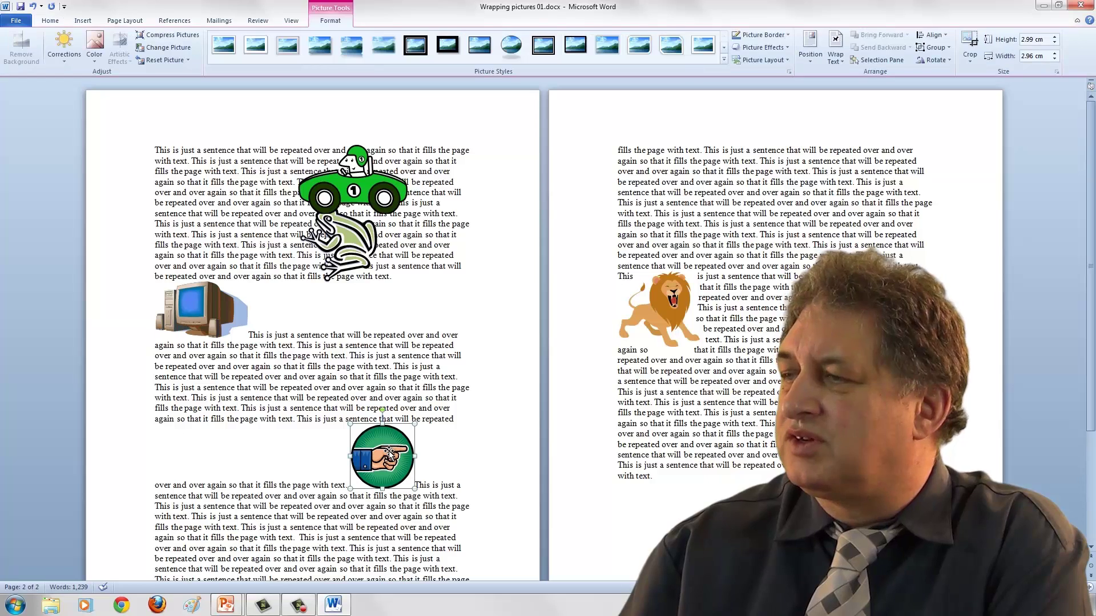
left_click(836, 60)
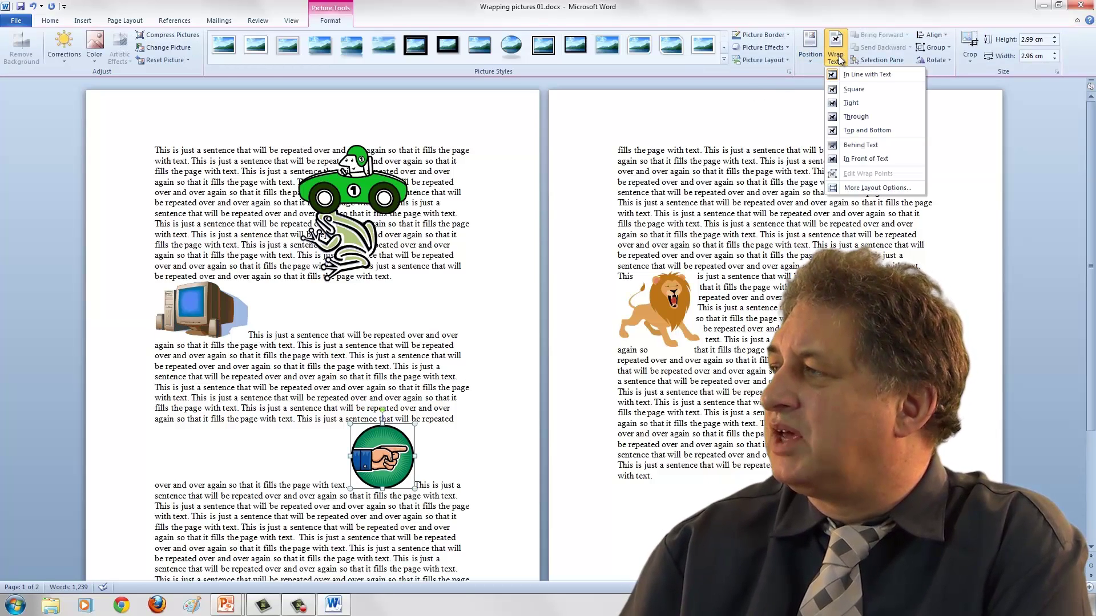
left_click(867, 159)
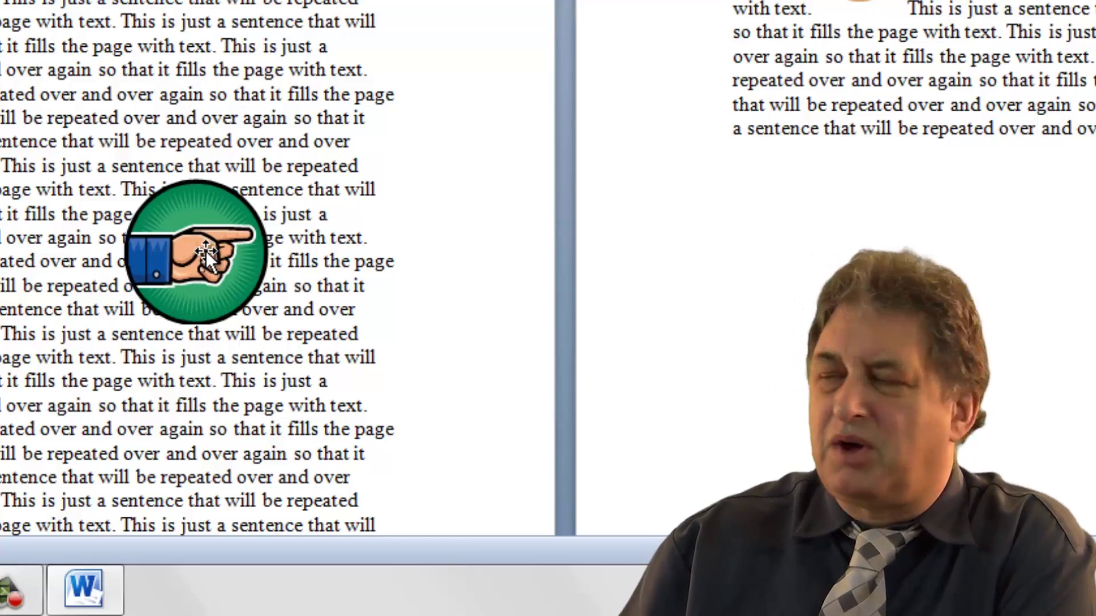
Step: Change the text wrapping of the pointing-hand picture on the first page to Behind Text
left_click(205, 251)
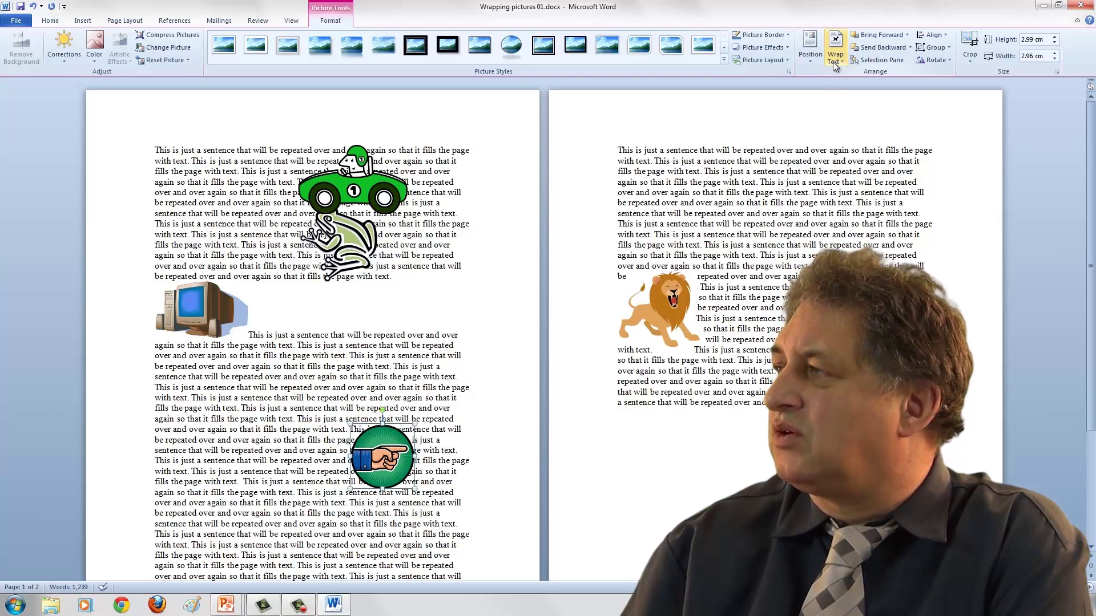
left_click(834, 60)
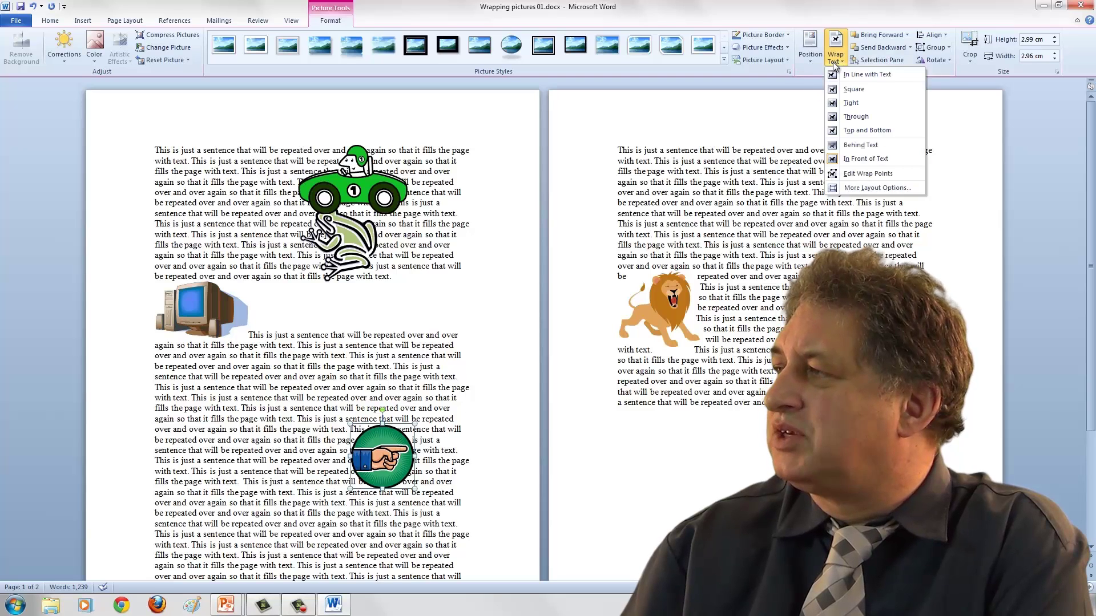
left_click(861, 145)
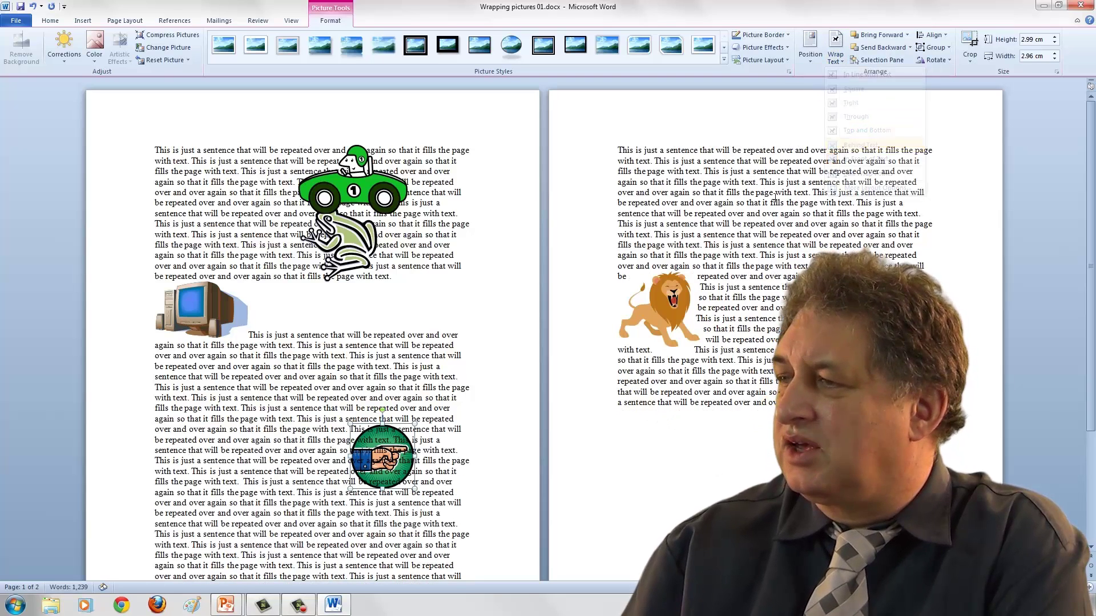
left_click(409, 394)
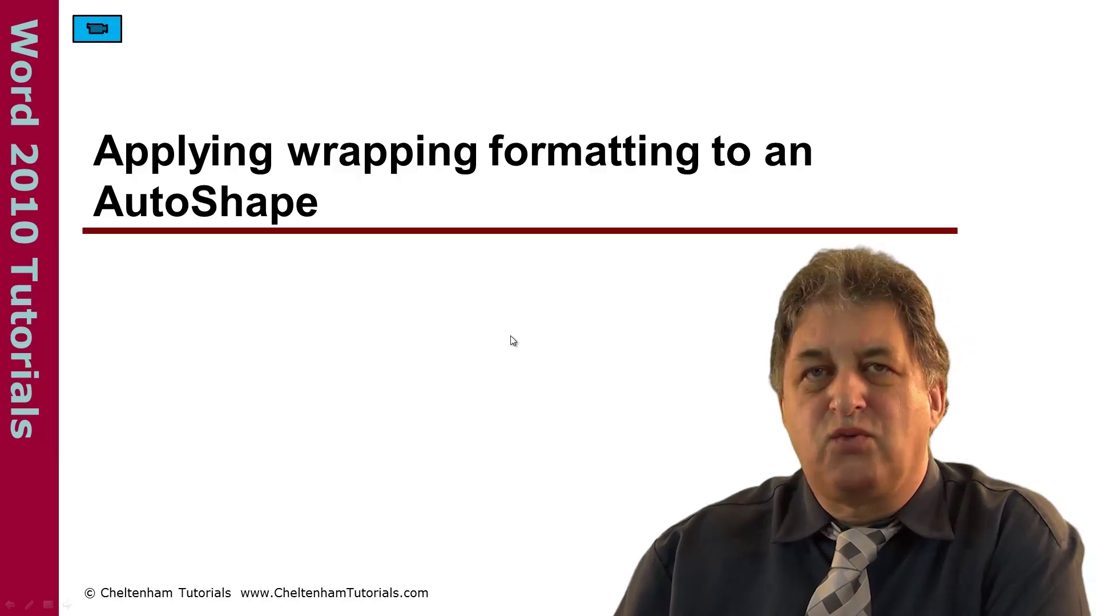
Step: Open the Wrapping AutoShapes document from the AutoShape slide and set the blue triangle's text wrapping to In Front of Text
left_click(100, 32)
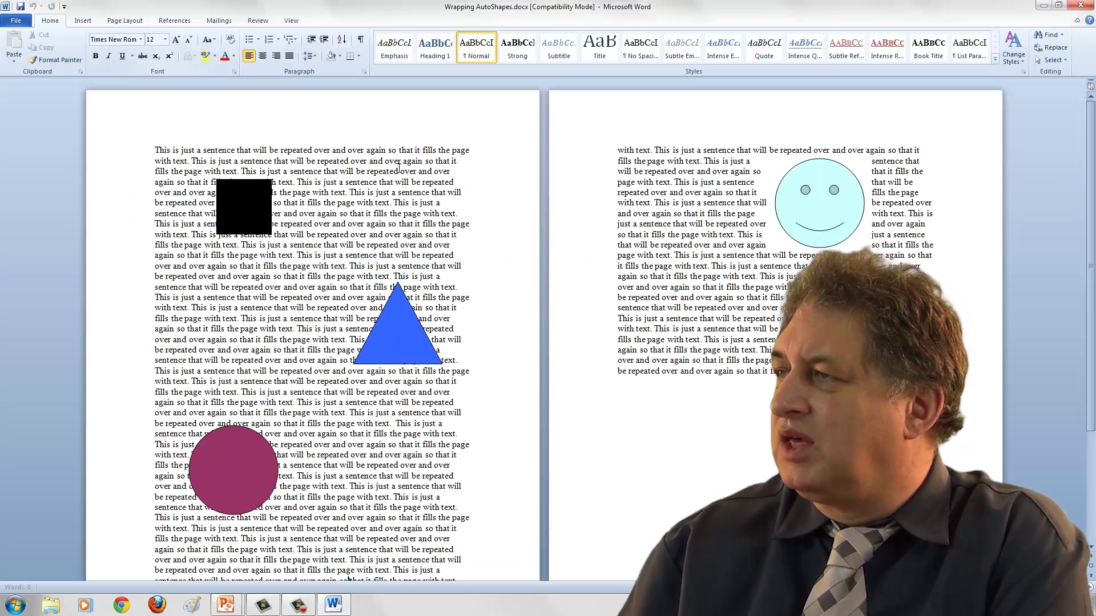
left_click(400, 329)
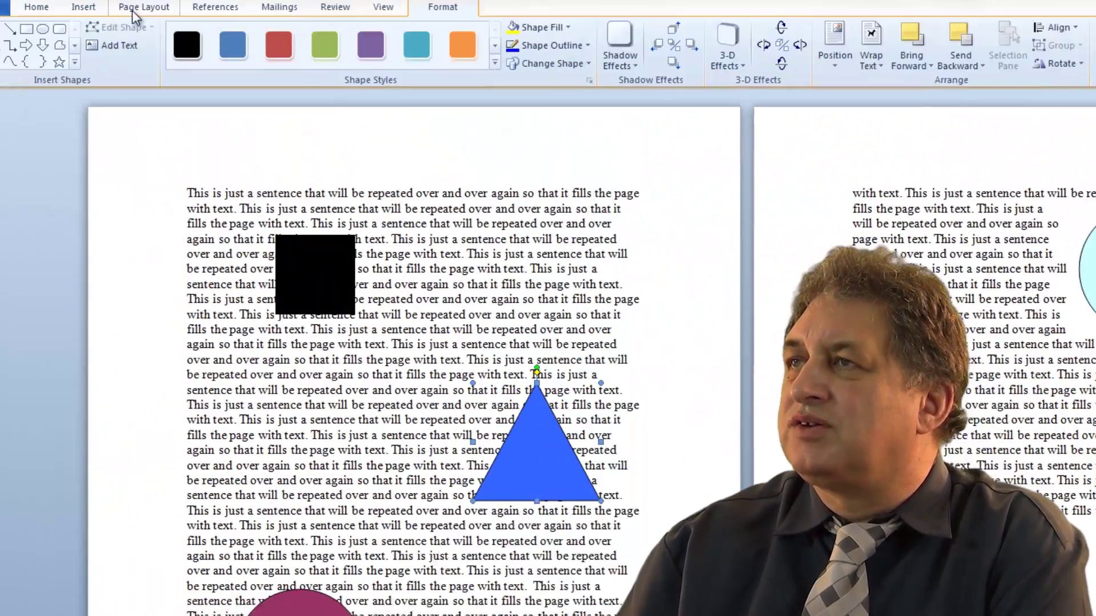
left_click(168, 32)
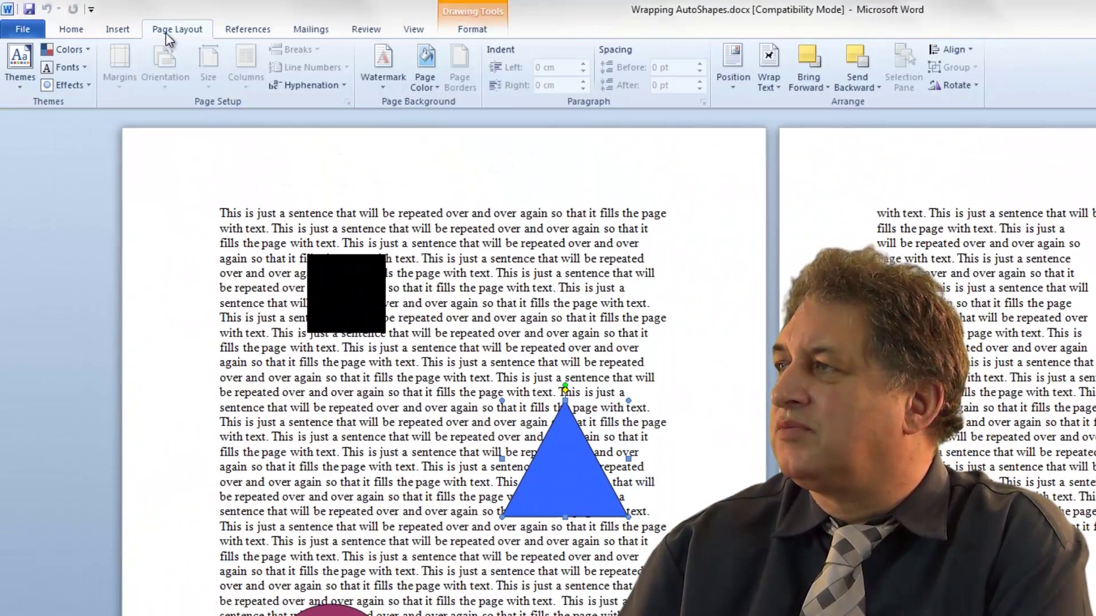
left_click(772, 92)
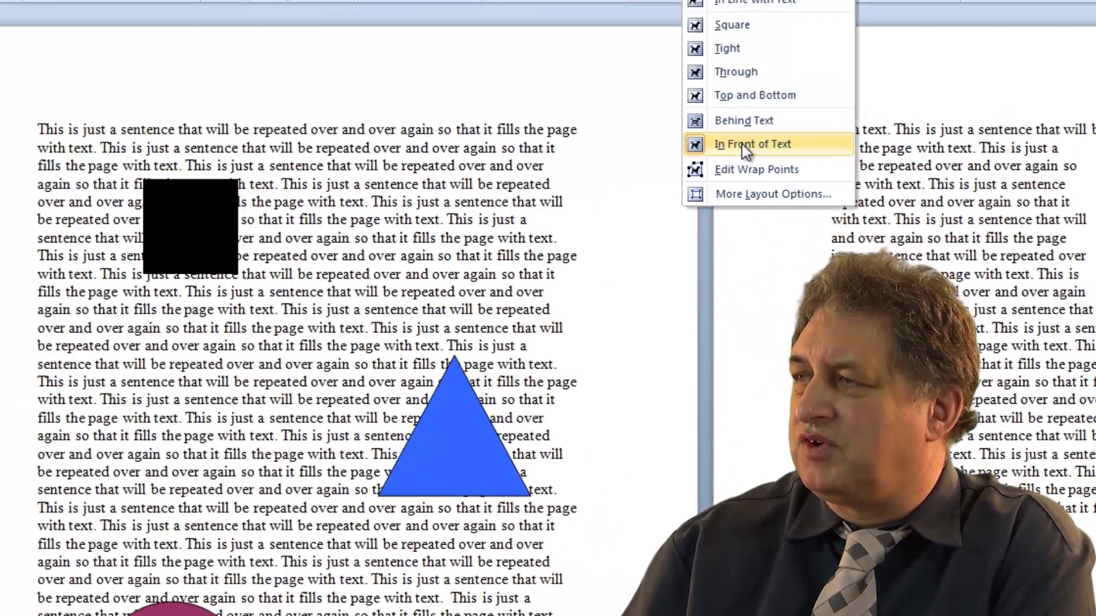
left_click(746, 150)
left_click(416, 77)
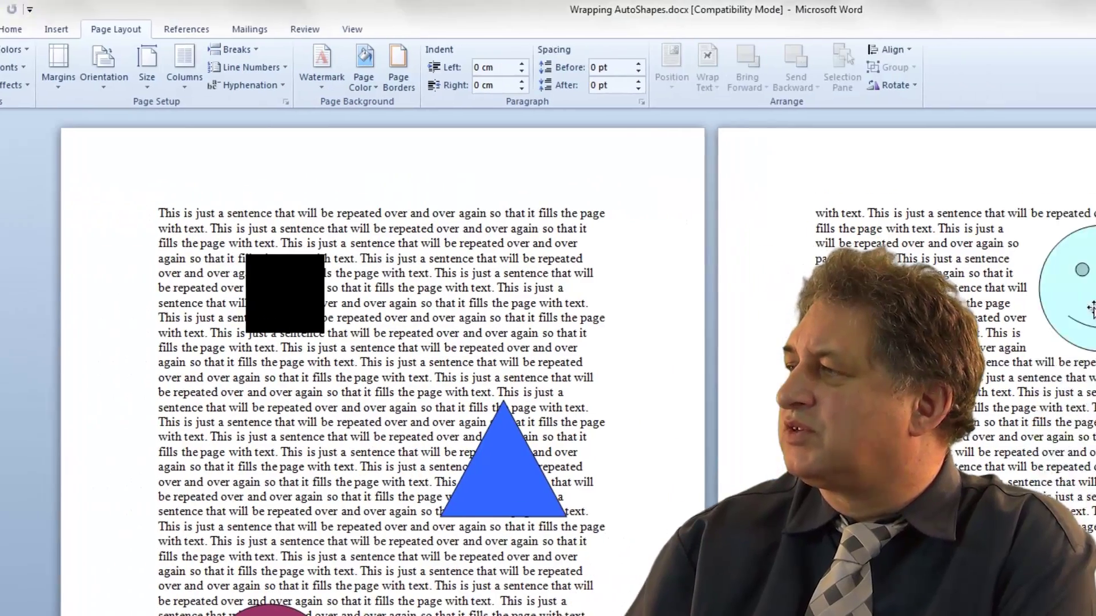
Step: Set the text wrapping of the smiley face shape on the second page to Behind Text
left_click(849, 309)
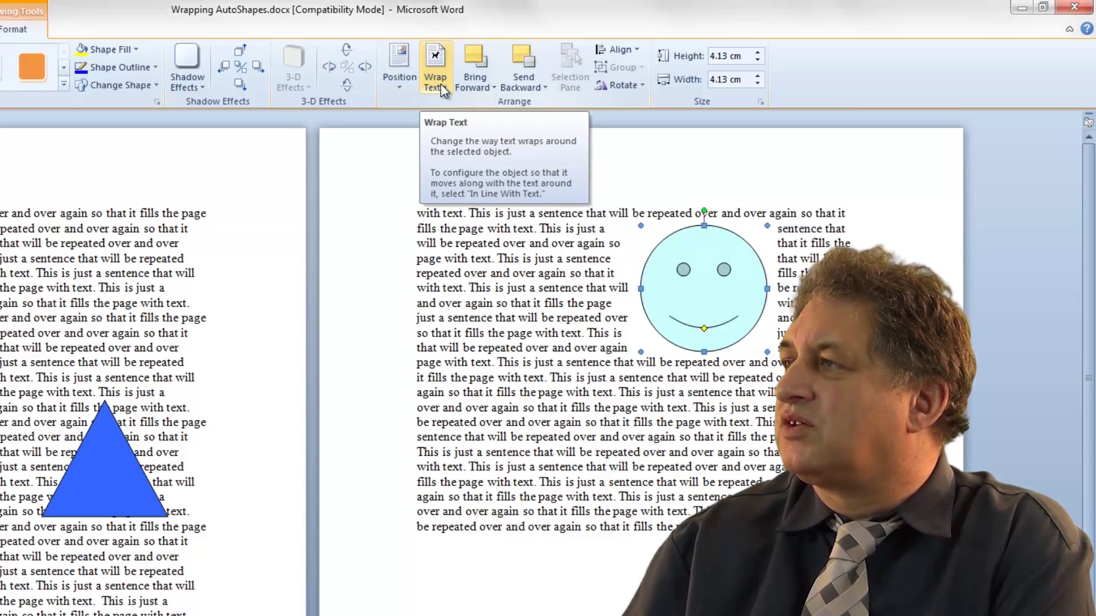
left_click(439, 83)
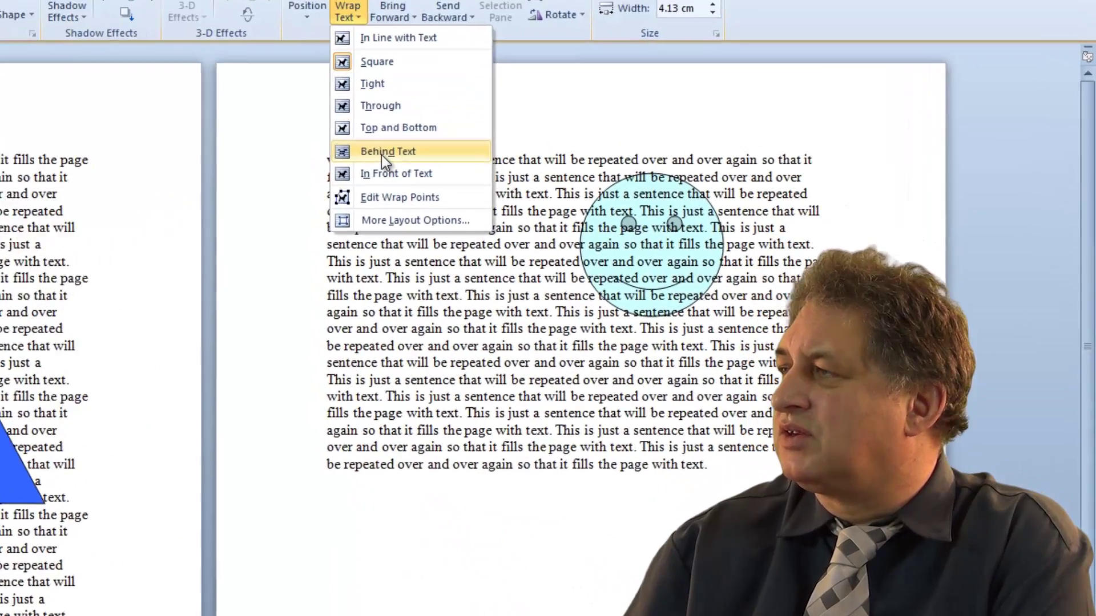
left_click(465, 208)
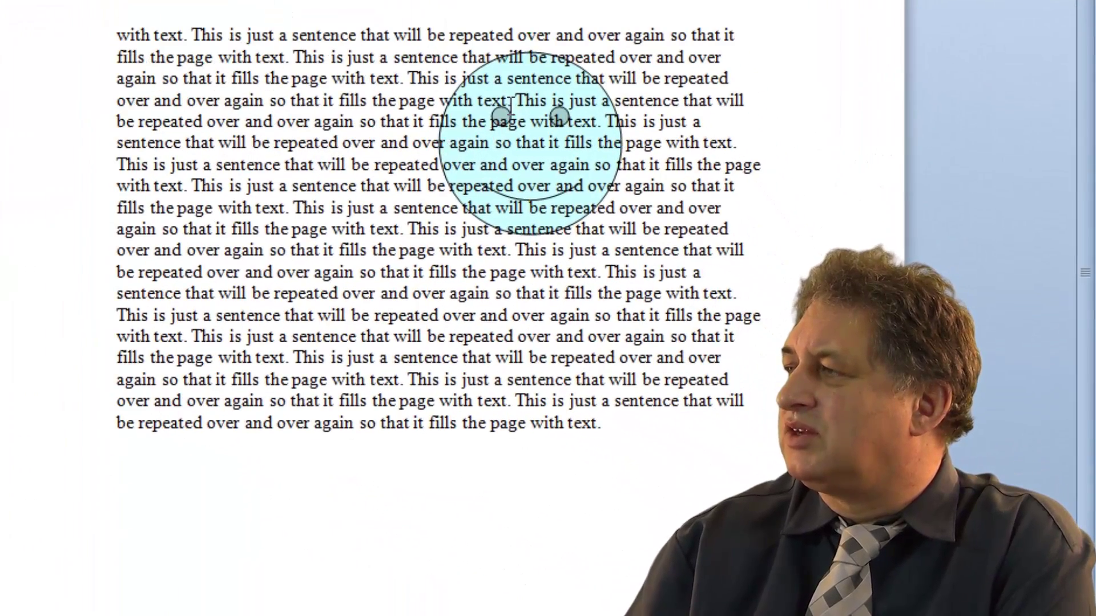
Step: Set the text wrapping of the black square on the first page to Top and Bottom
left_click(224, 164)
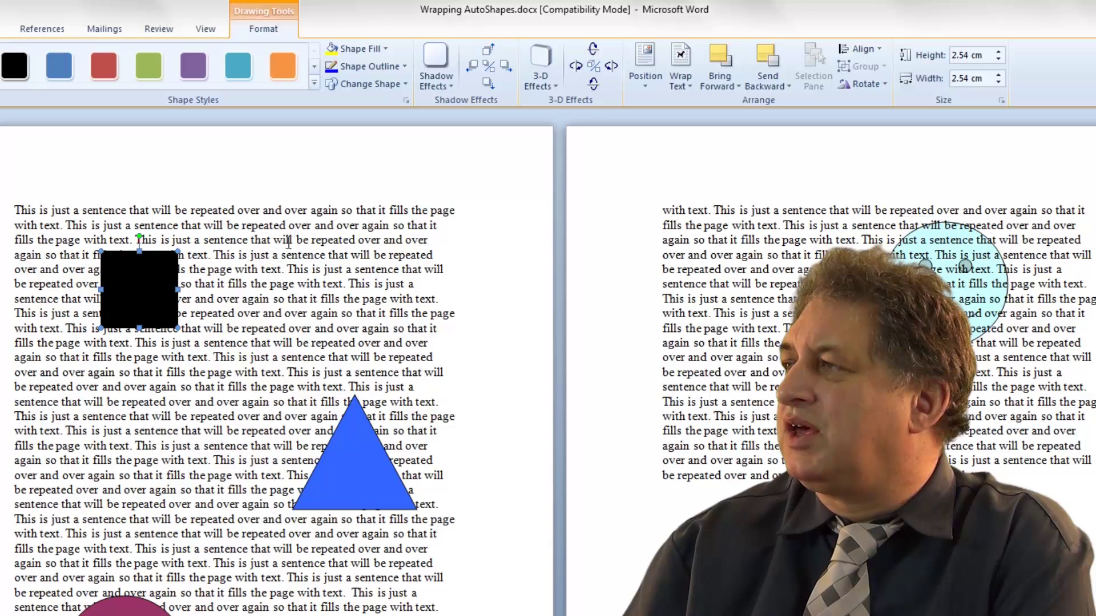
left_click(682, 64)
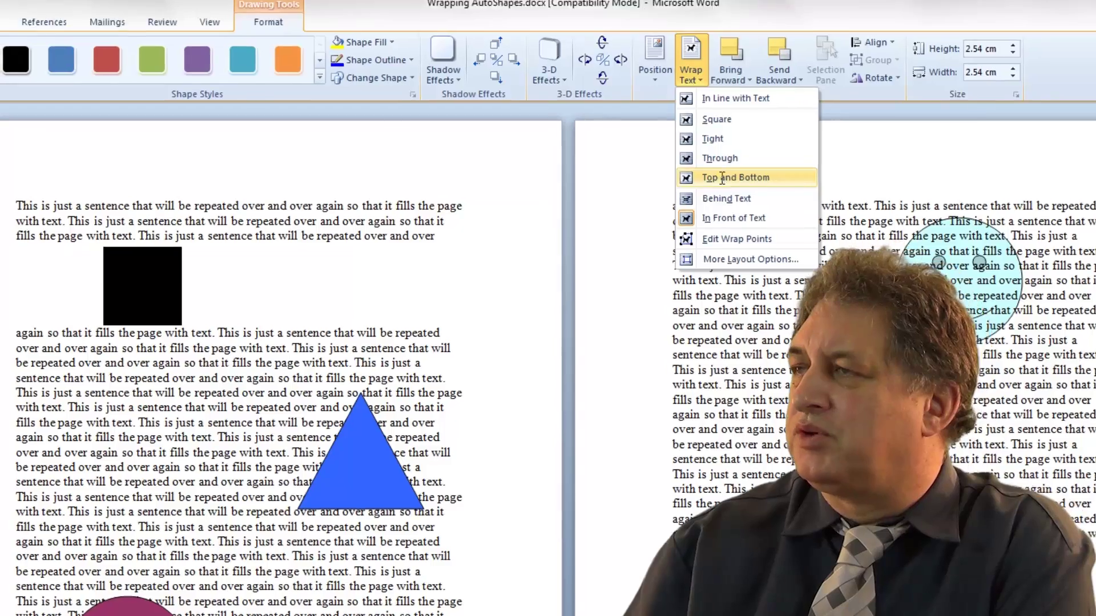
left_click(724, 183)
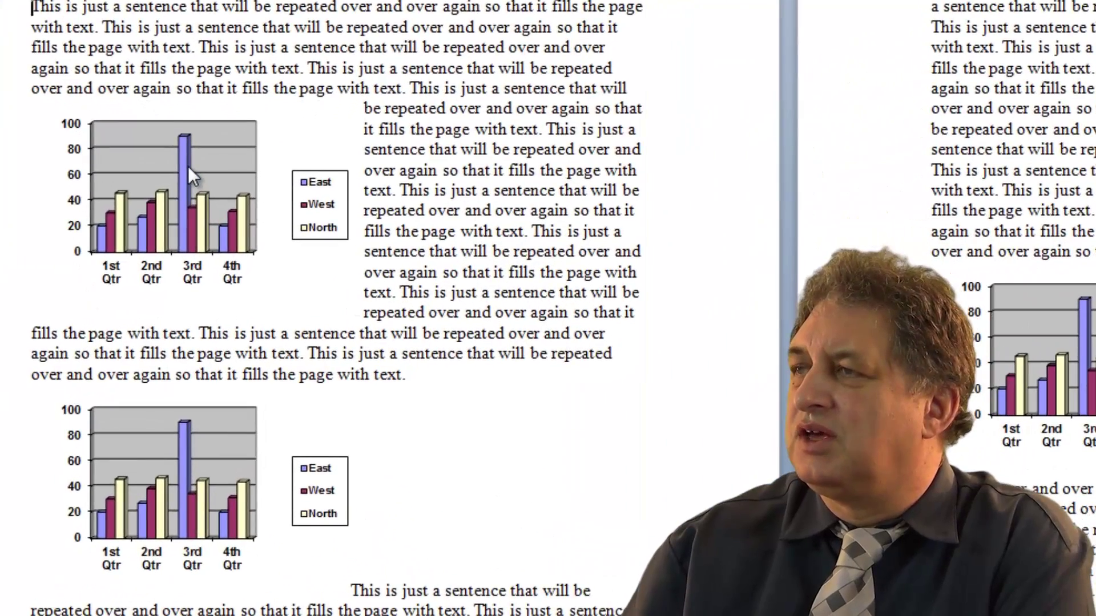
Step: In the Wrapping charts document, set the text wrapping of the first page's uppermost chart to In Front of Text
left_click(234, 232)
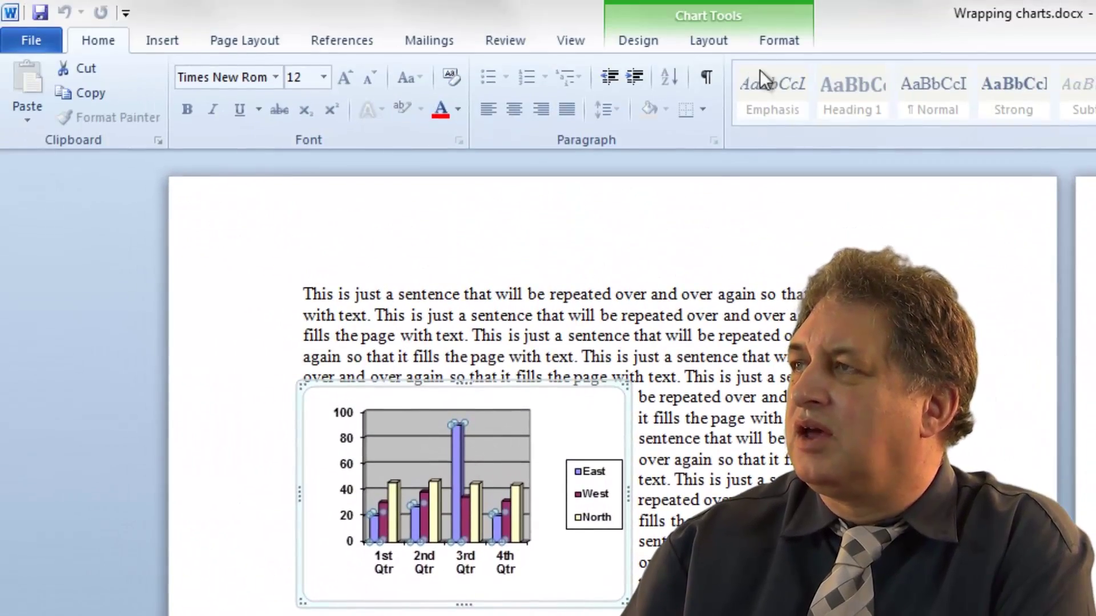
left_click(776, 39)
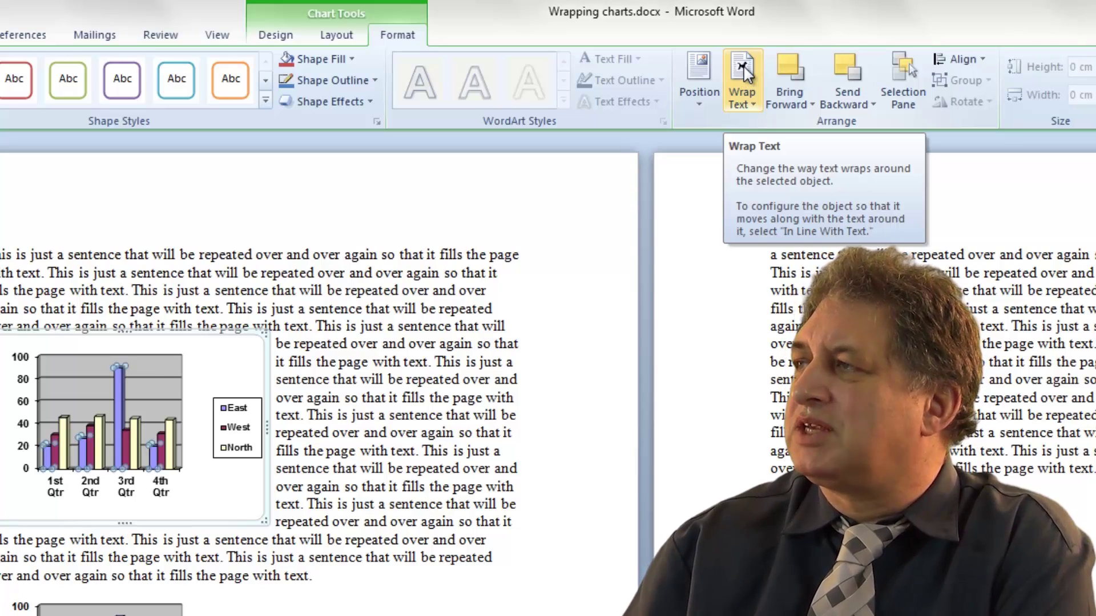
left_click(746, 73)
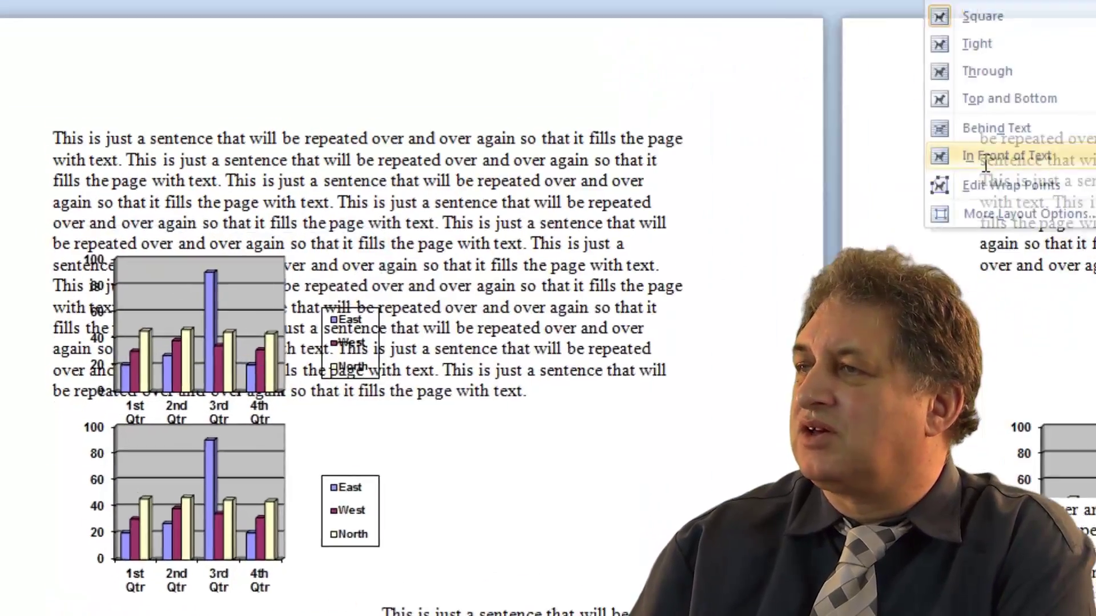
left_click(744, 240)
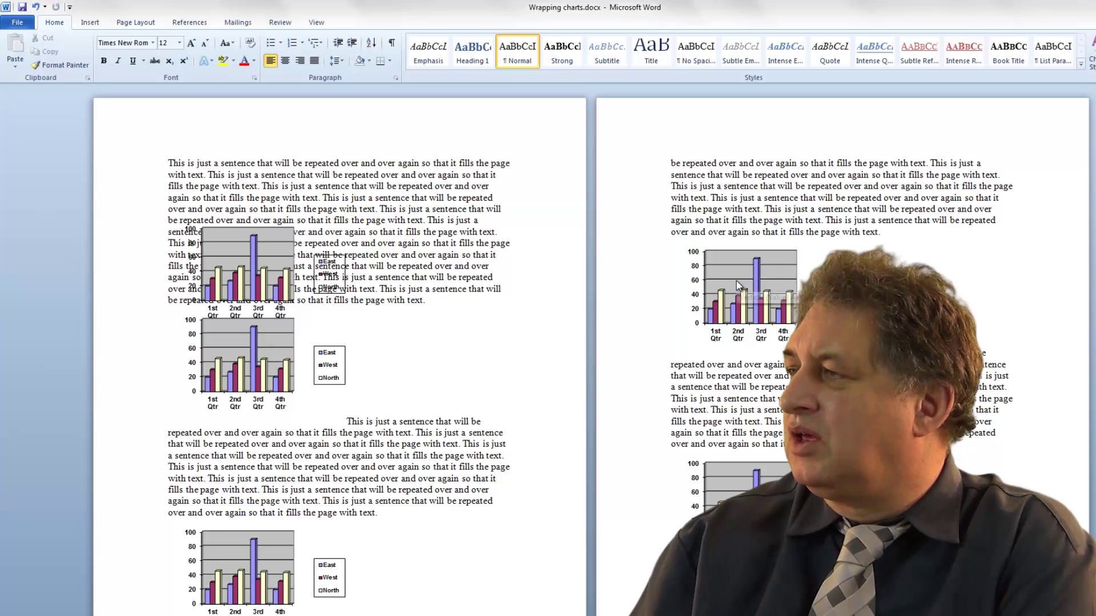
Step: Set the text wrapping of the second page's uppermost chart to Tight, leaving its gridline formatting as it is
left_click(736, 283)
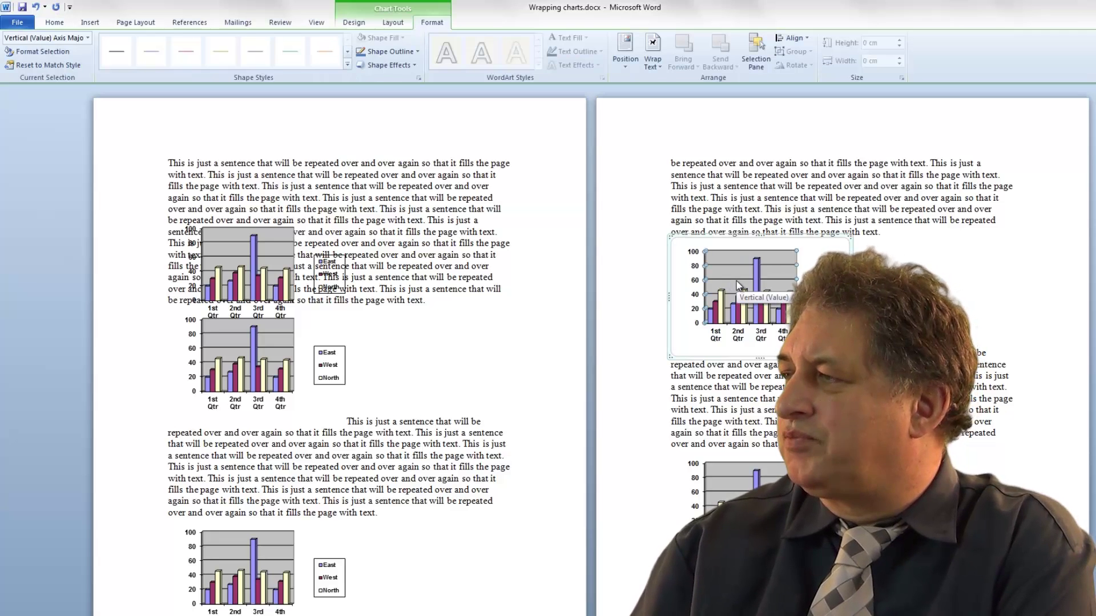
double_click(737, 283)
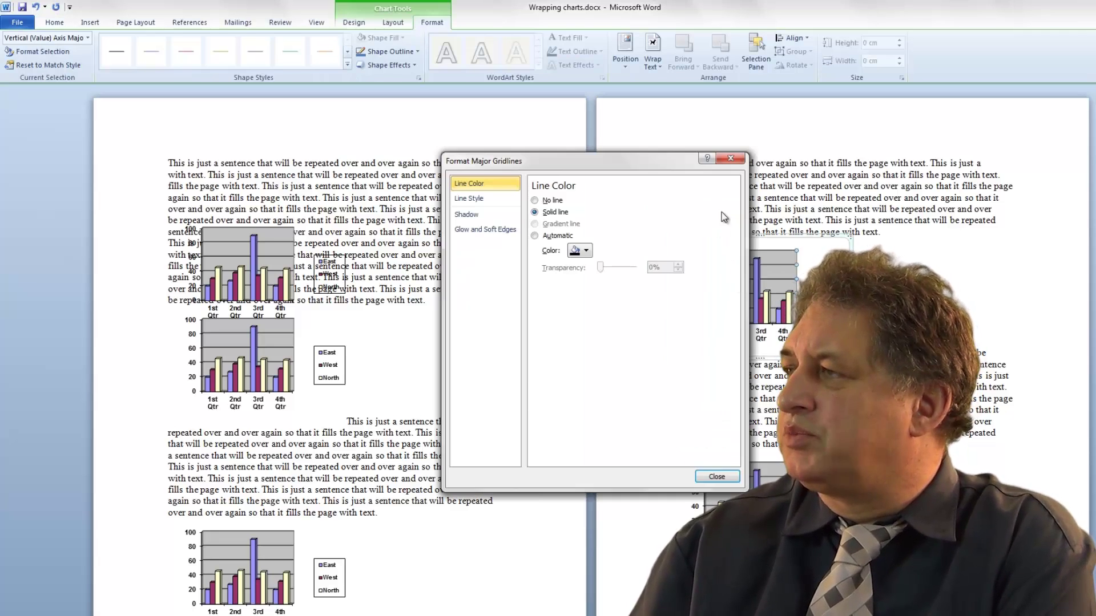
left_click(731, 159)
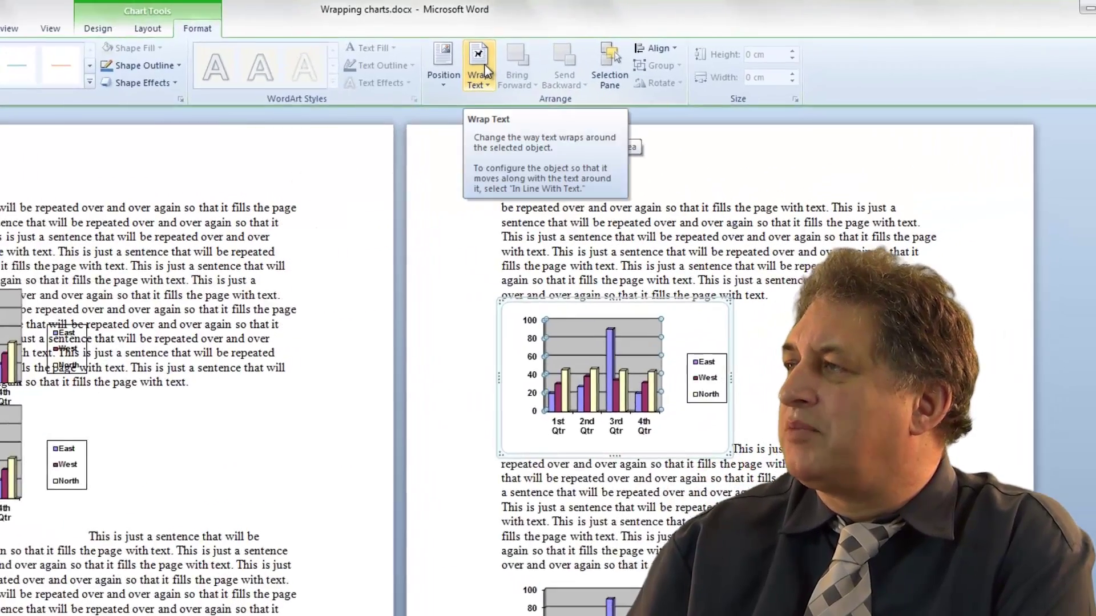
left_click(484, 65)
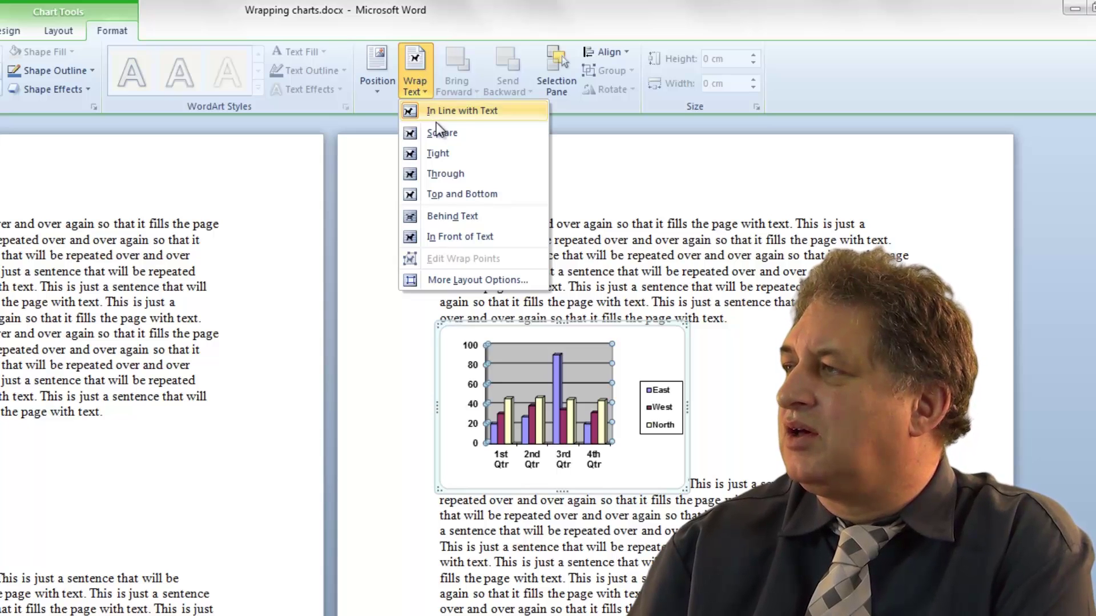
left_click(444, 156)
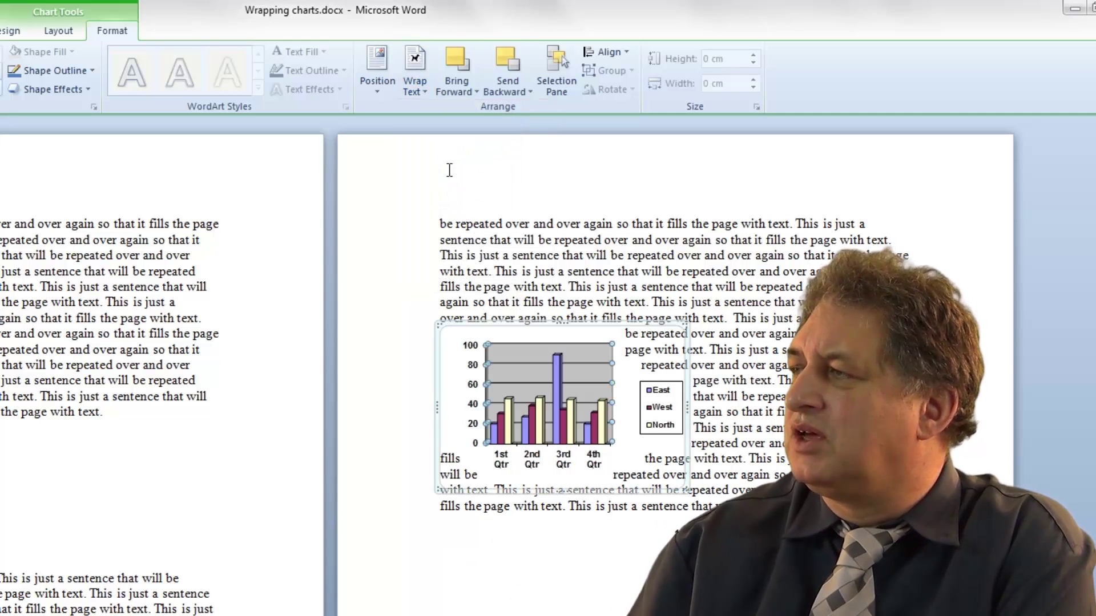
left_click(502, 245)
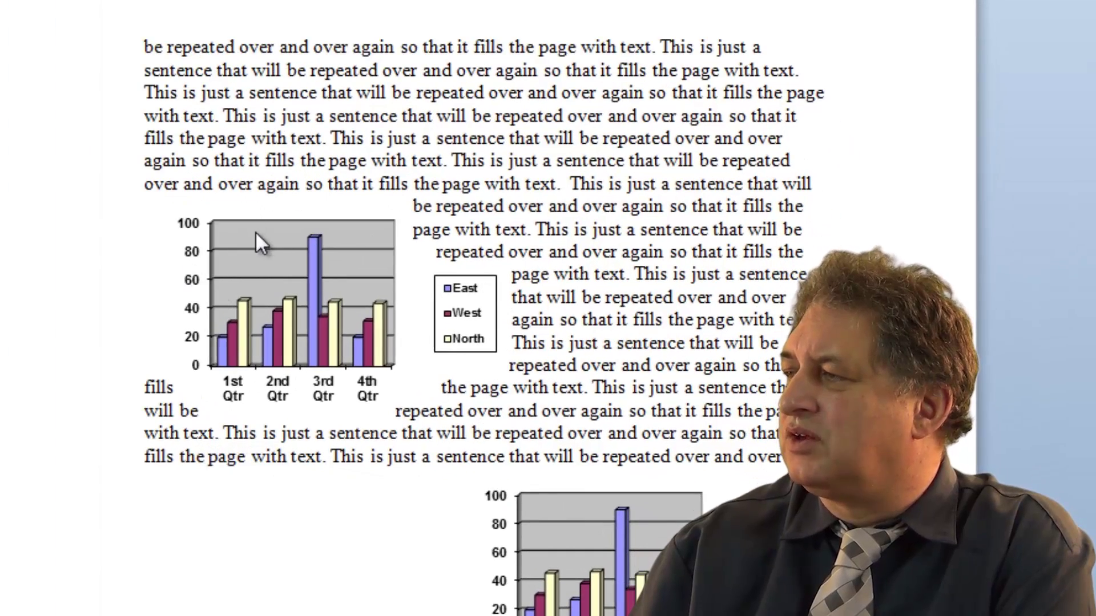
Step: Set the text wrapping of the lower chart on the second page to Behind Text
scroll(600, 537, "down", 3)
left_click(590, 366)
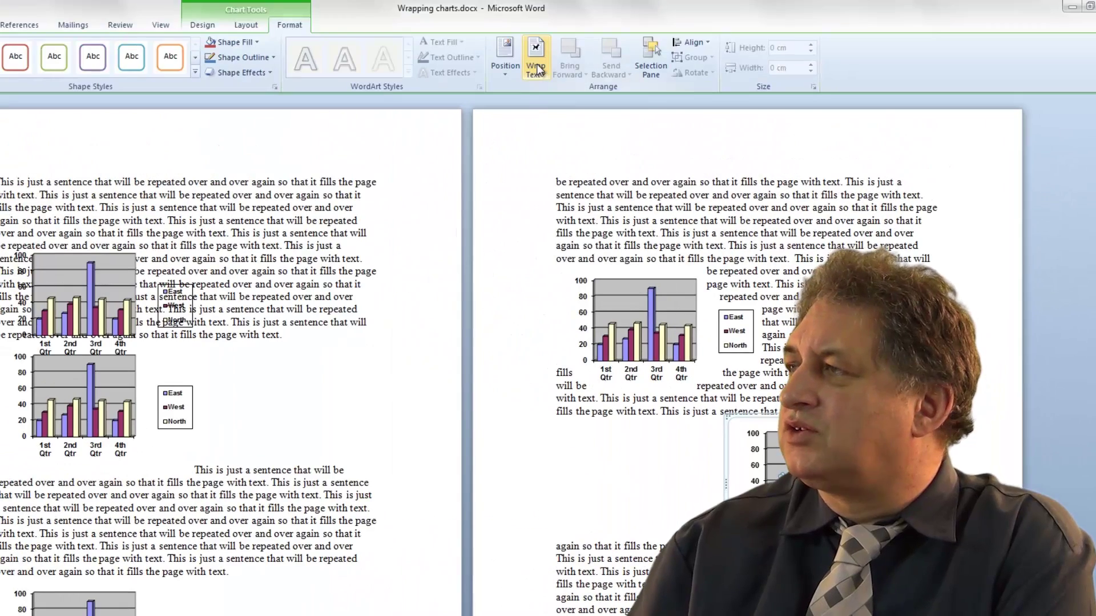
left_click(536, 68)
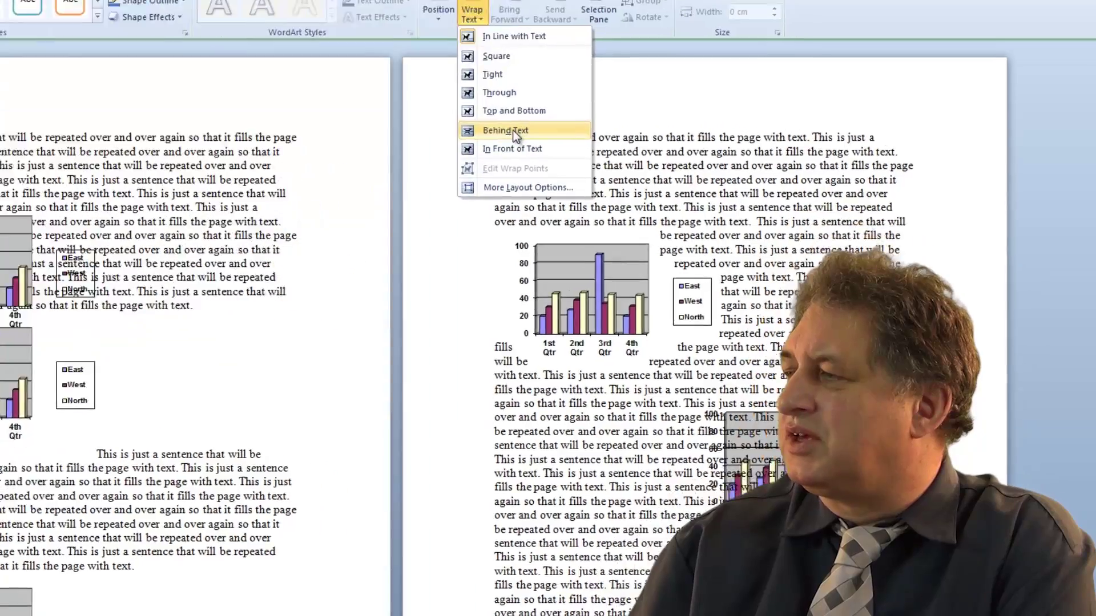
left_click(505, 130)
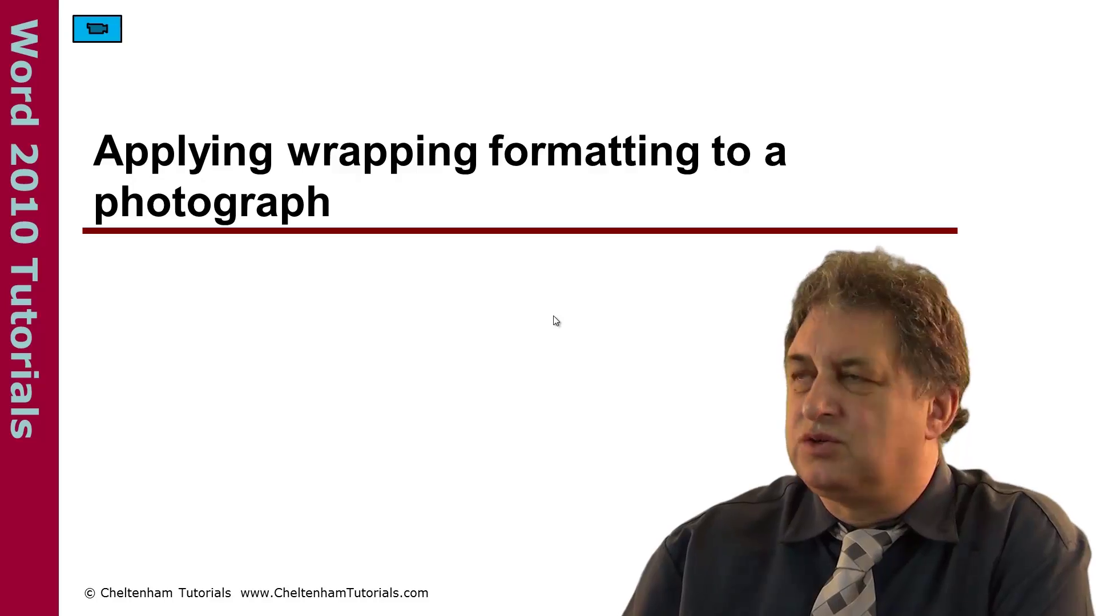
Step: In the Wrapping photographs document, set the text wrapping of the tiger photograph on the first page to Behind Text
left_click(106, 29)
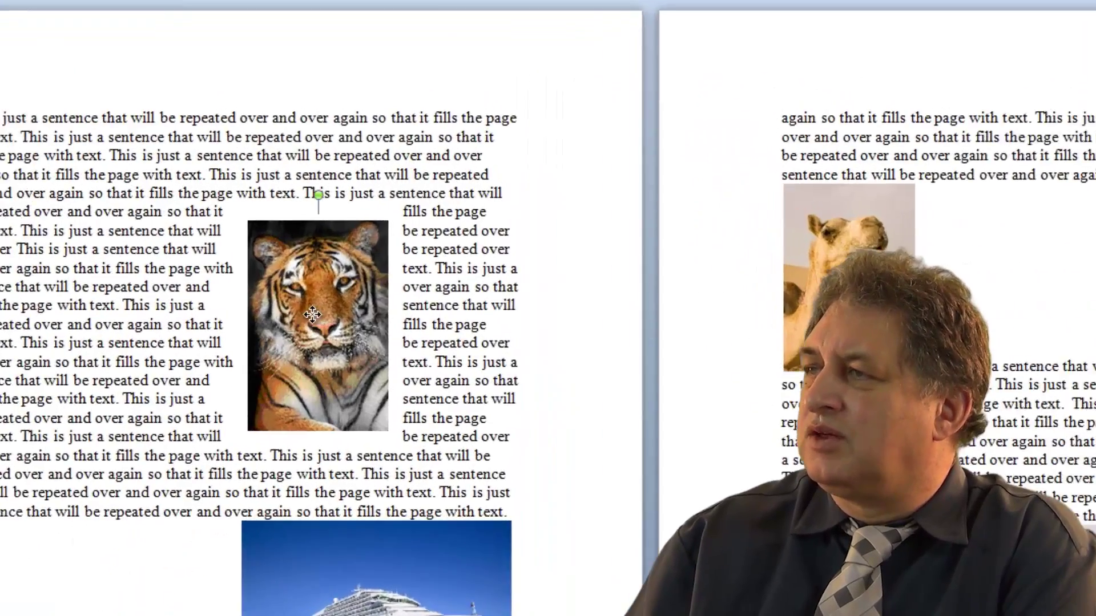
left_click(354, 263)
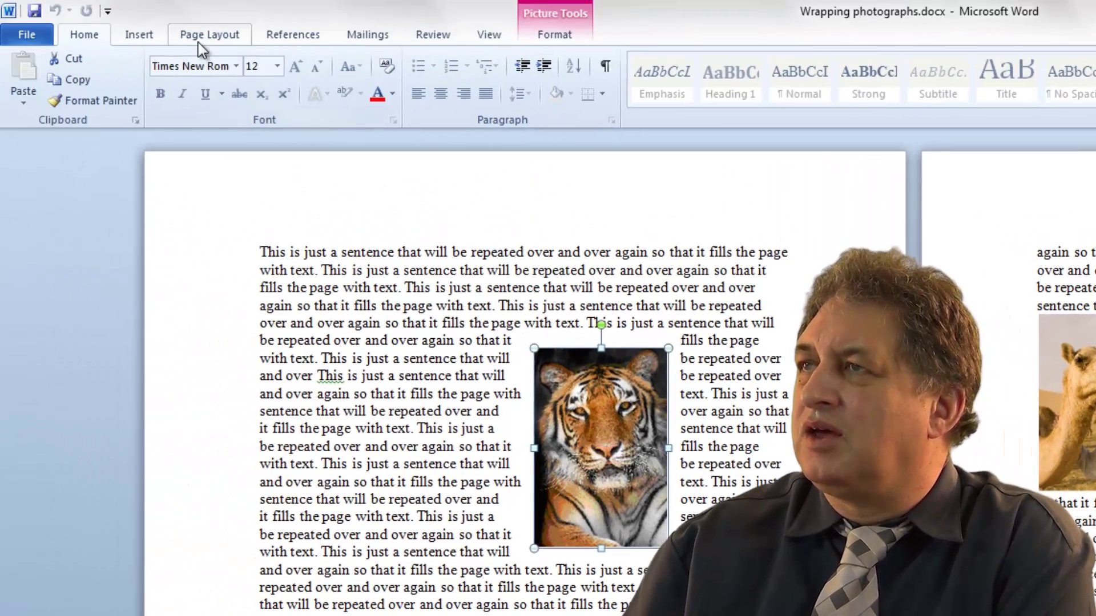
left_click(202, 37)
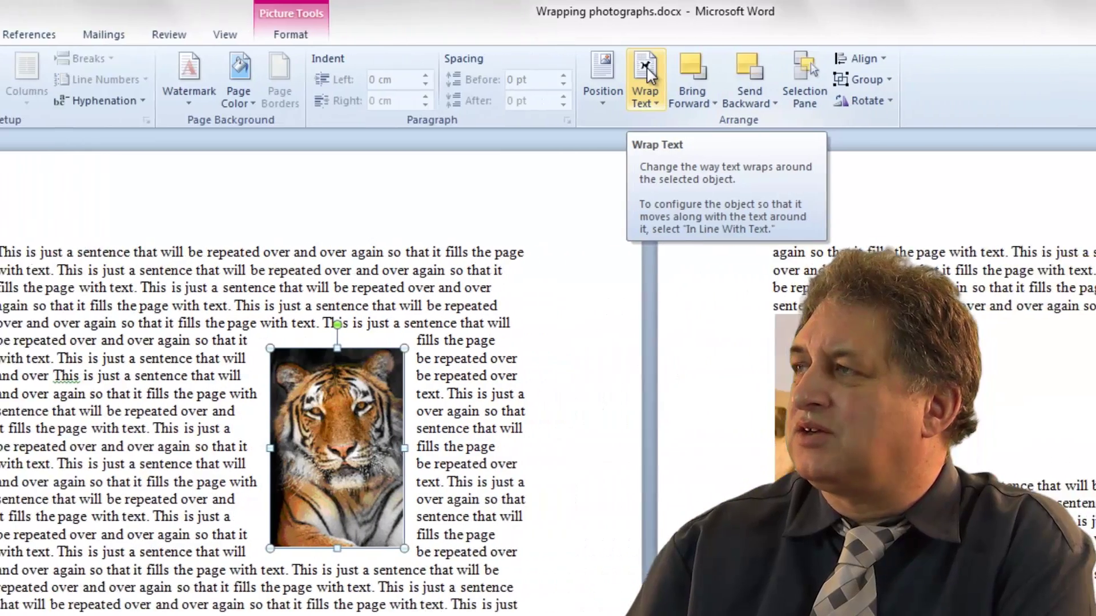
left_click(647, 77)
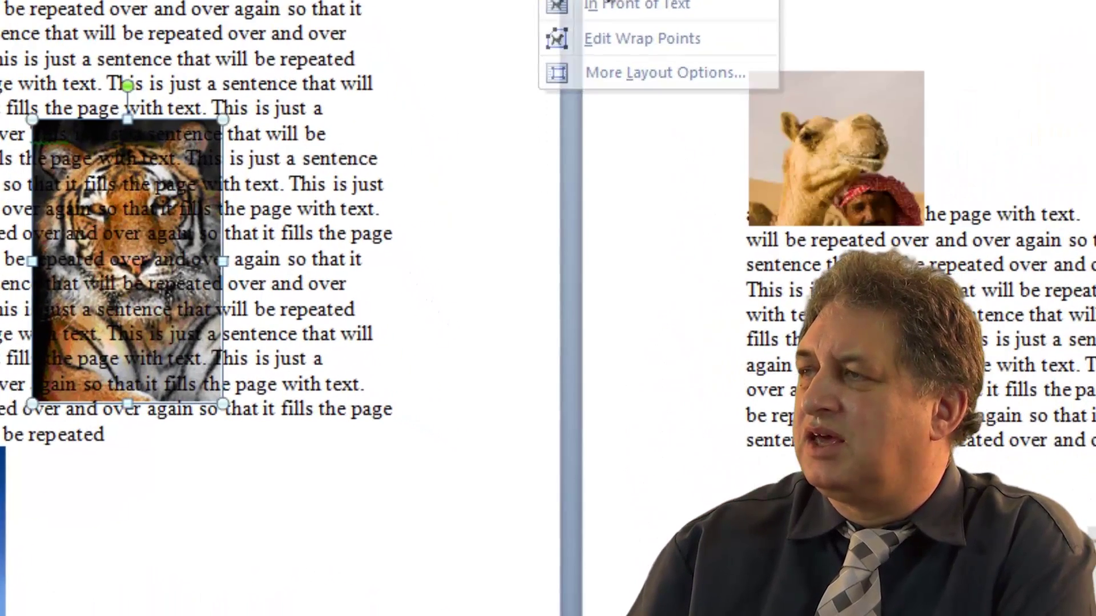
left_click(596, 200)
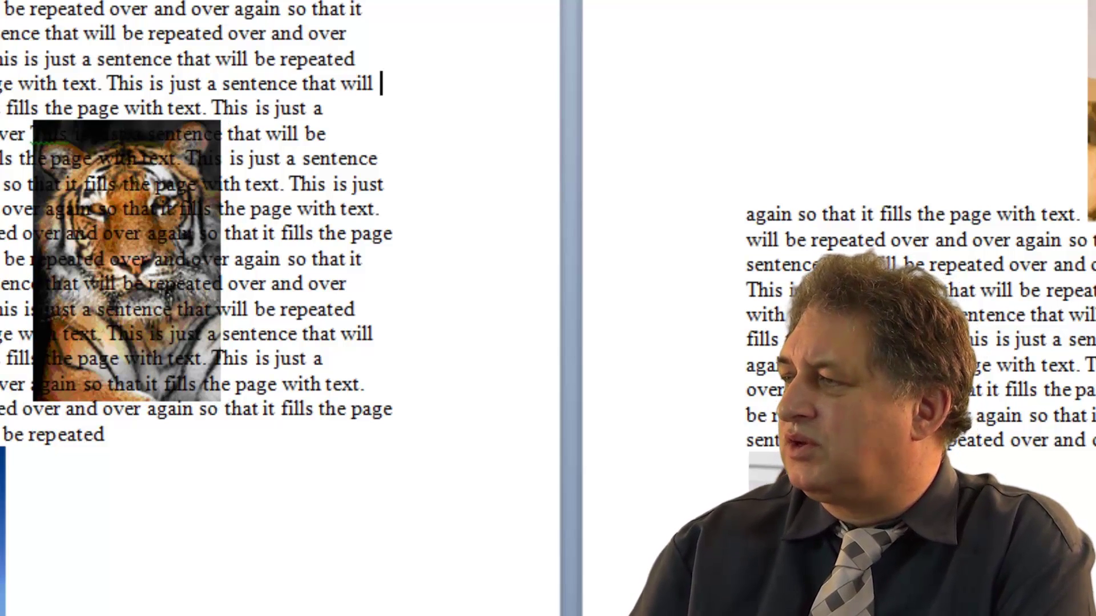
Step: Set the text wrapping of the cruise ship photograph below the tiger to Tight
scroll(530, 489, "down", 5)
left_click(296, 248)
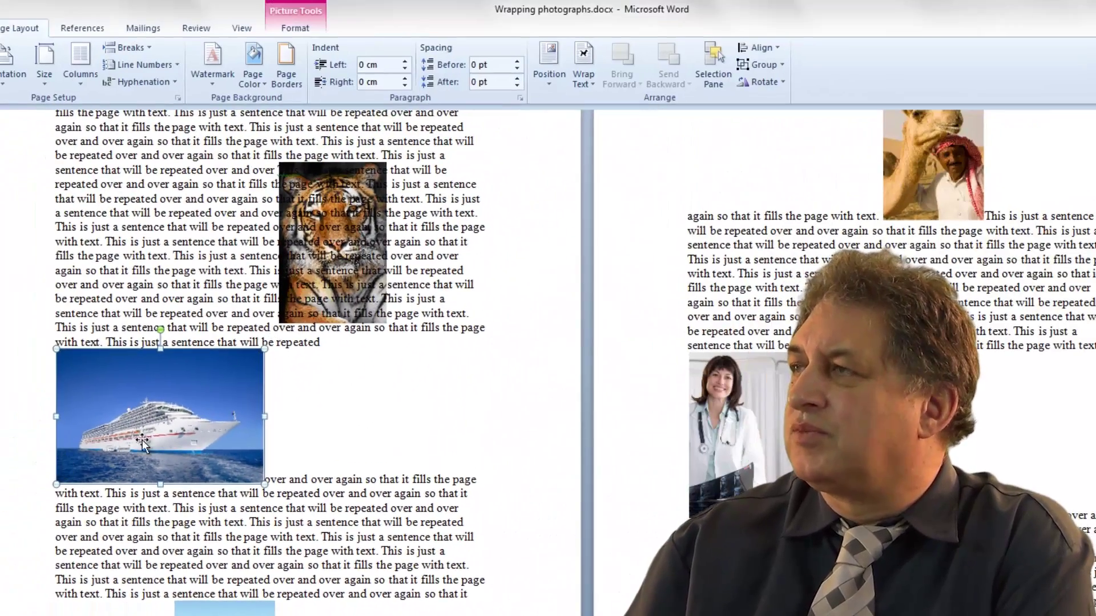
left_click(587, 76)
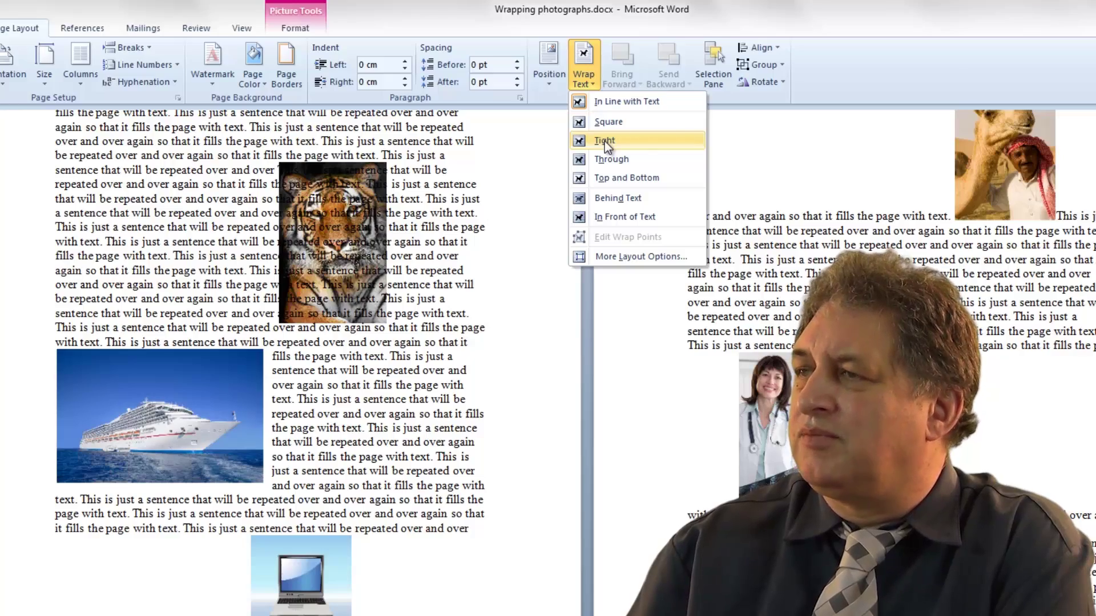
left_click(605, 142)
left_click(447, 368)
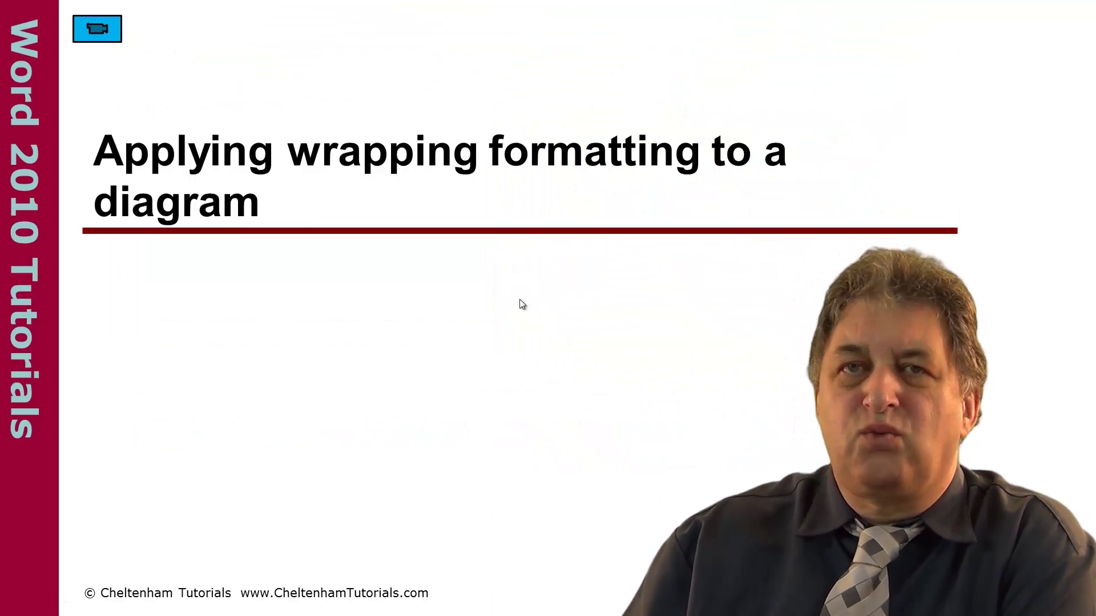
Step: Open the Wrapping diagrams document and look over the diagrams on its pages
left_click(95, 37)
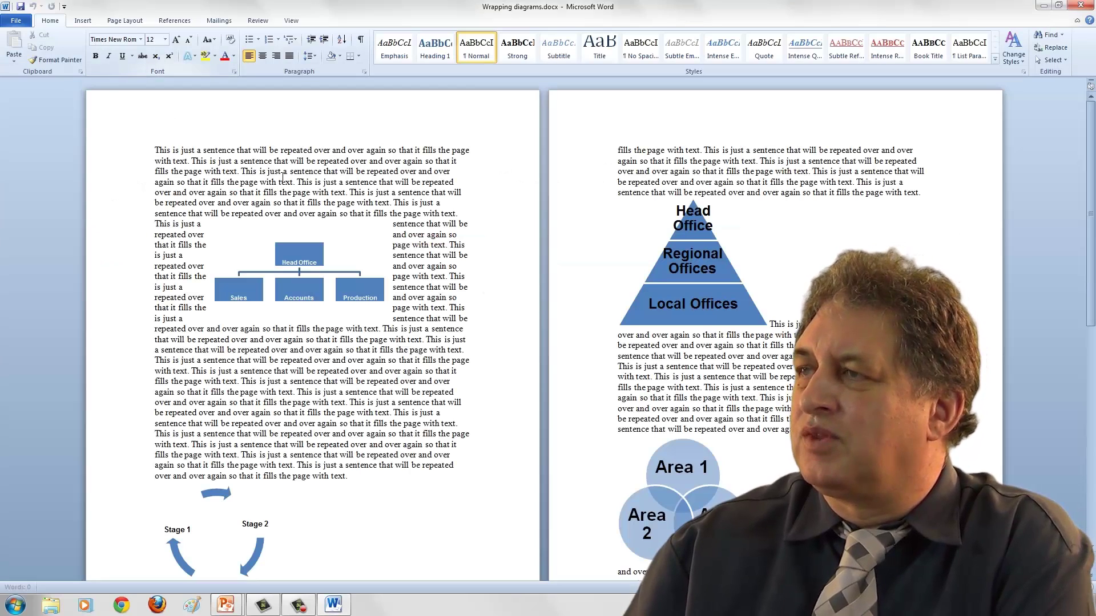
scroll(412, 225, "down", 7)
scroll(413, 225, "up", 5)
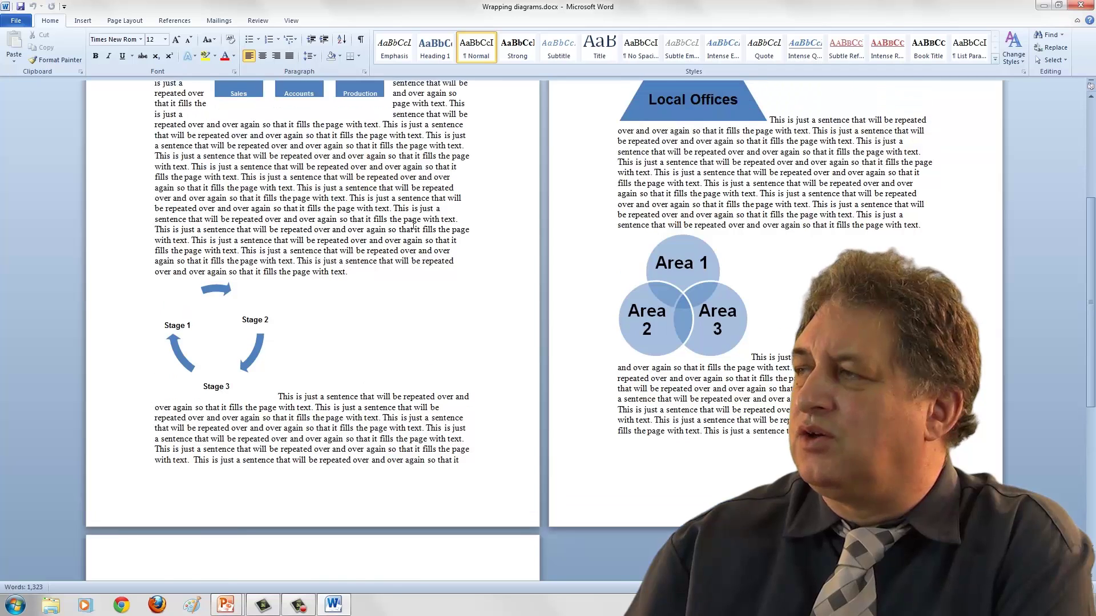
scroll(413, 225, "up", 2)
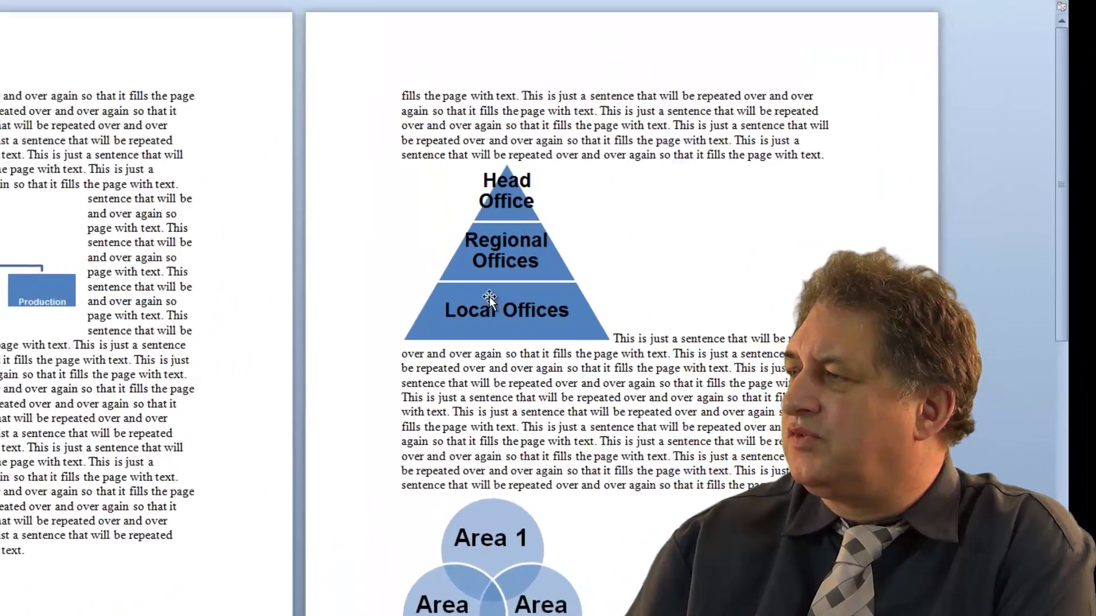
left_click(681, 295)
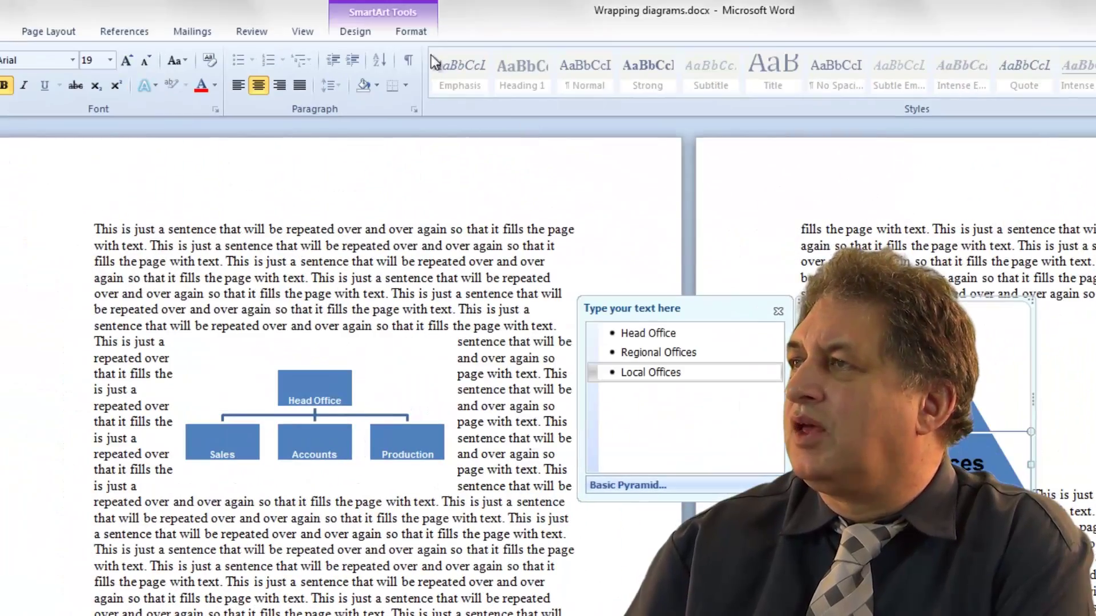
left_click(34, 34)
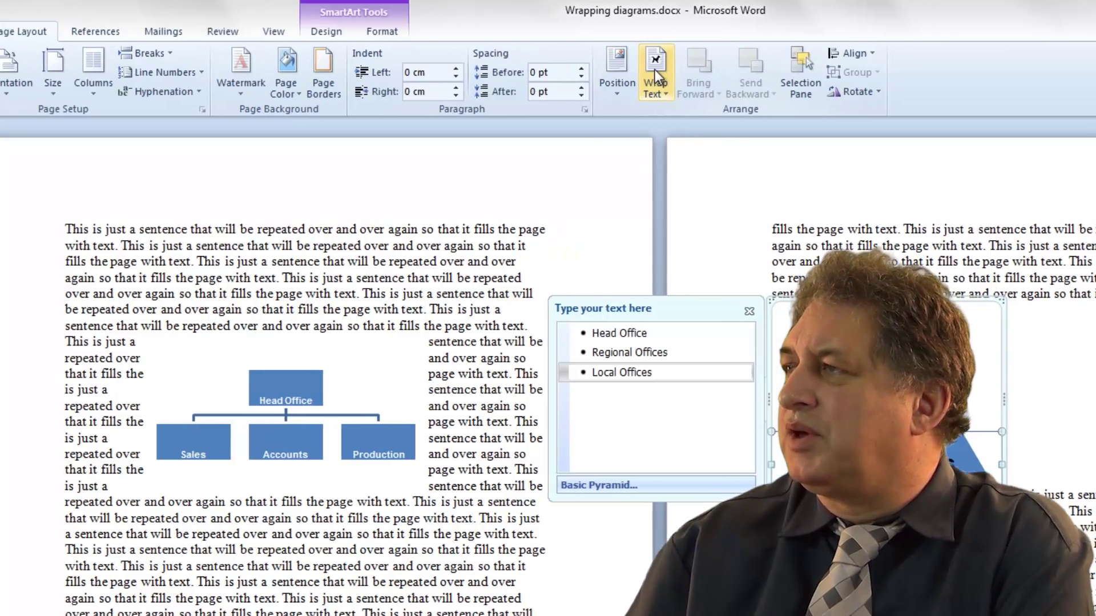
left_click(687, 83)
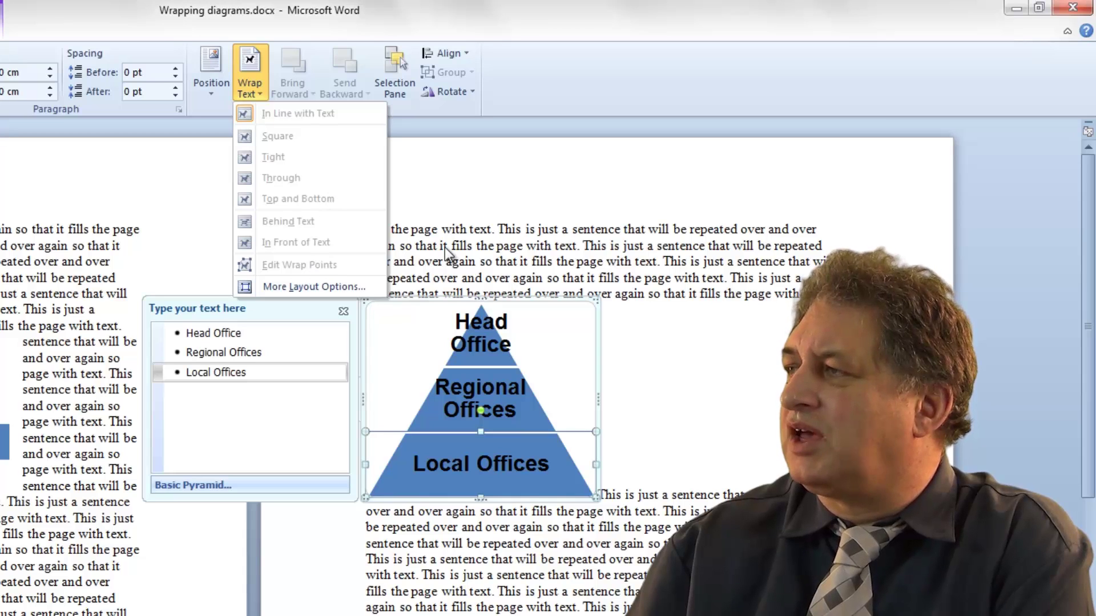
left_click(655, 303)
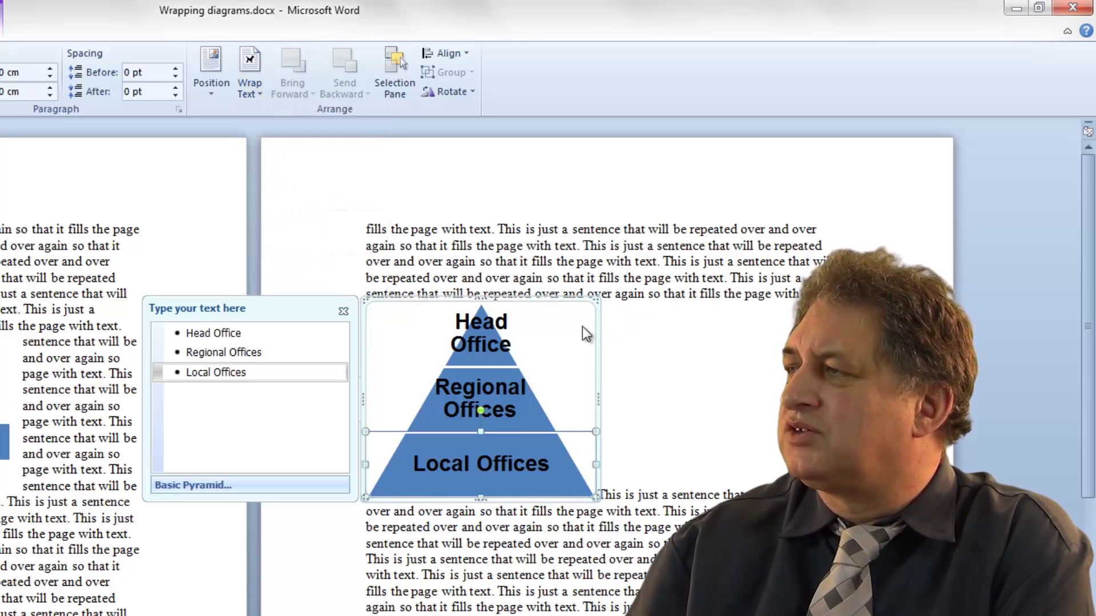
Step: Select the whole pyramid diagram on the second page and set its text wrapping to Tight
left_click(556, 324)
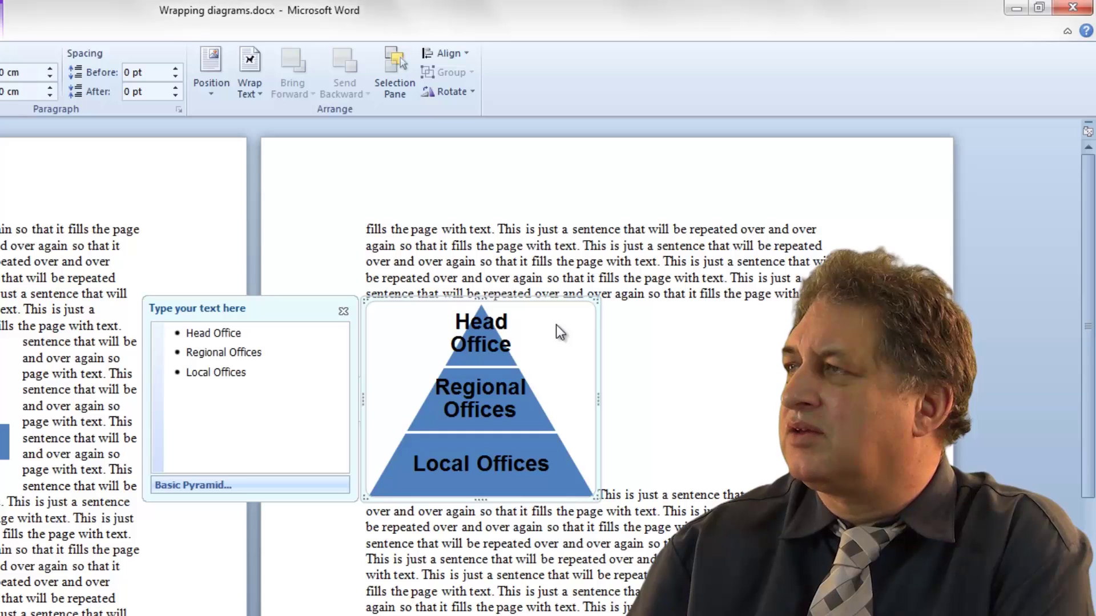
left_click(252, 80)
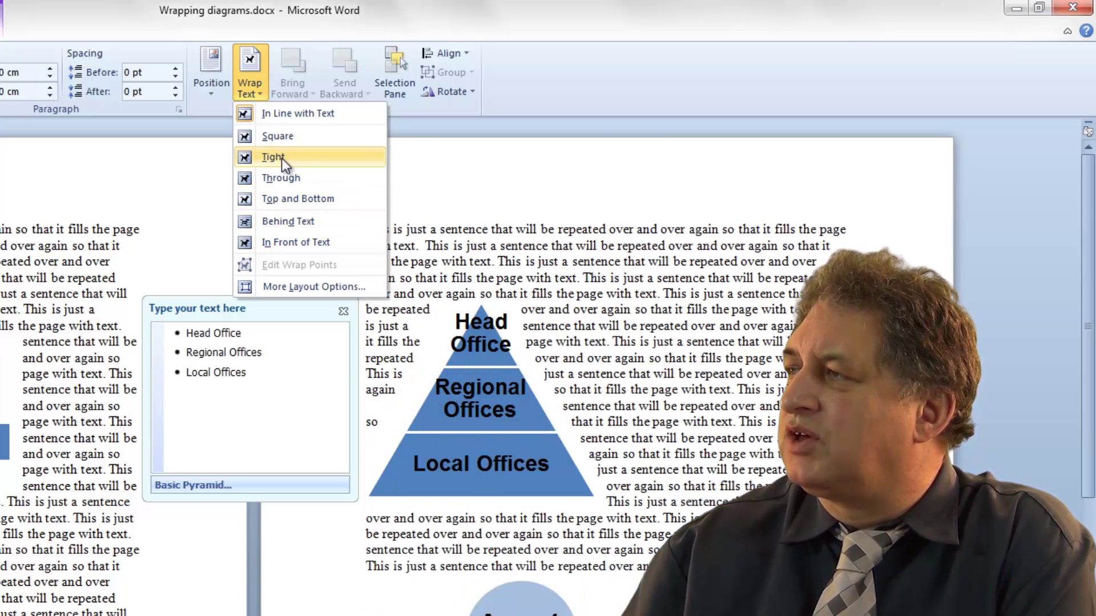
left_click(282, 159)
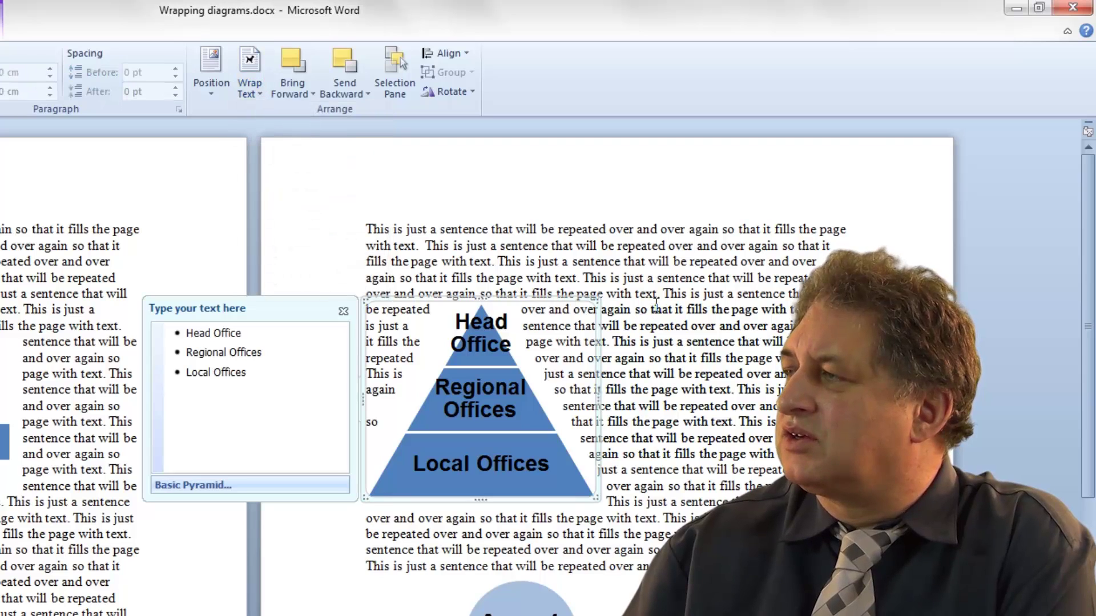
left_click(621, 258)
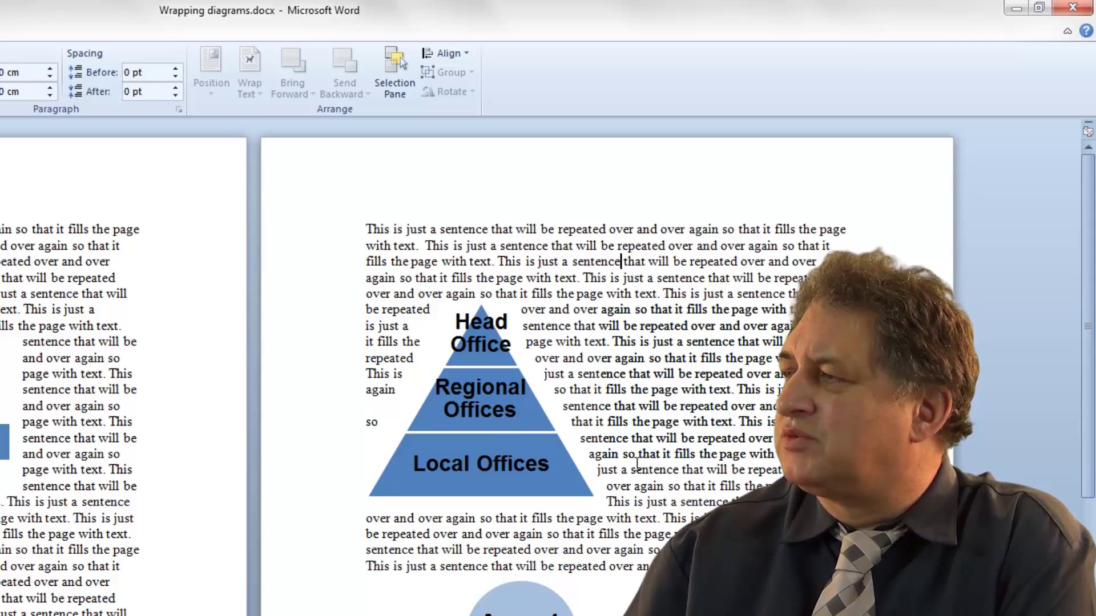
Step: Set the text wrapping of the three-stage cycle diagram on the first page to Square
scroll(637, 464, "down", 5)
scroll(637, 464, "down", 3)
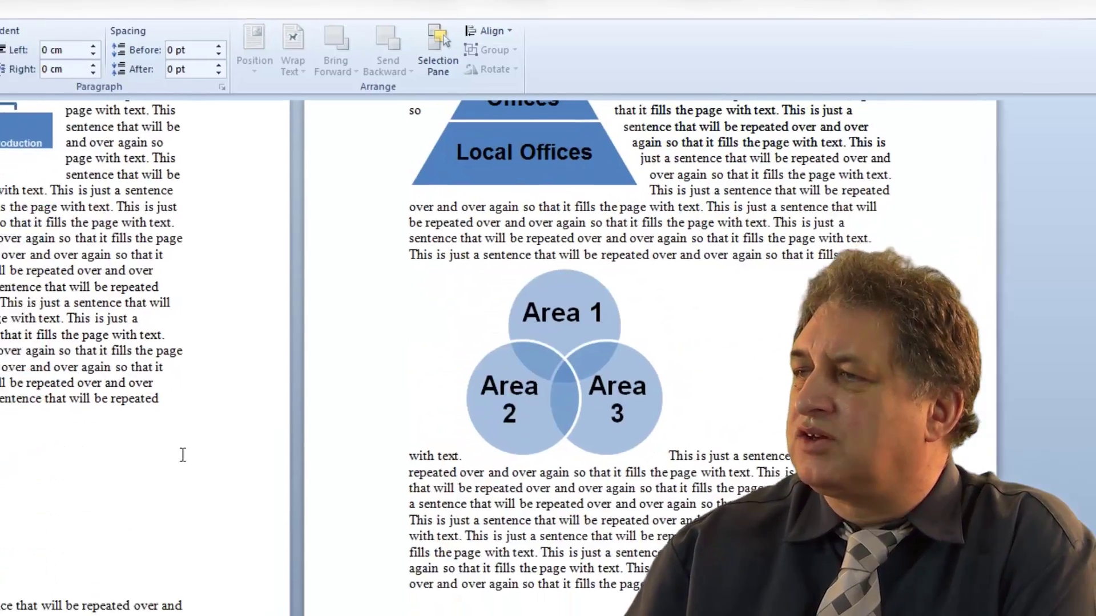
left_click(197, 307)
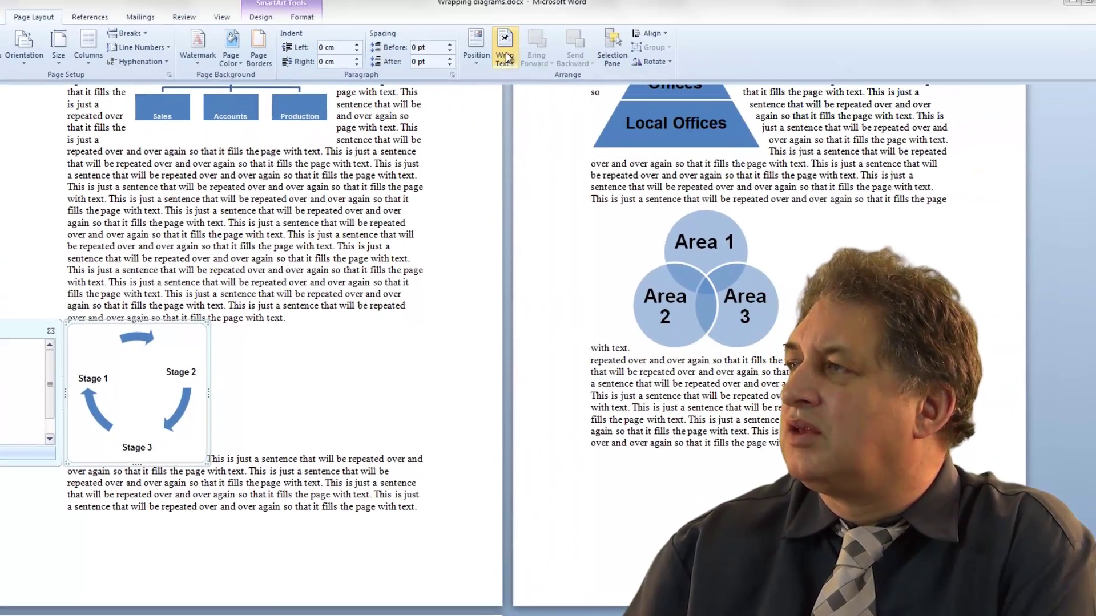
left_click(506, 57)
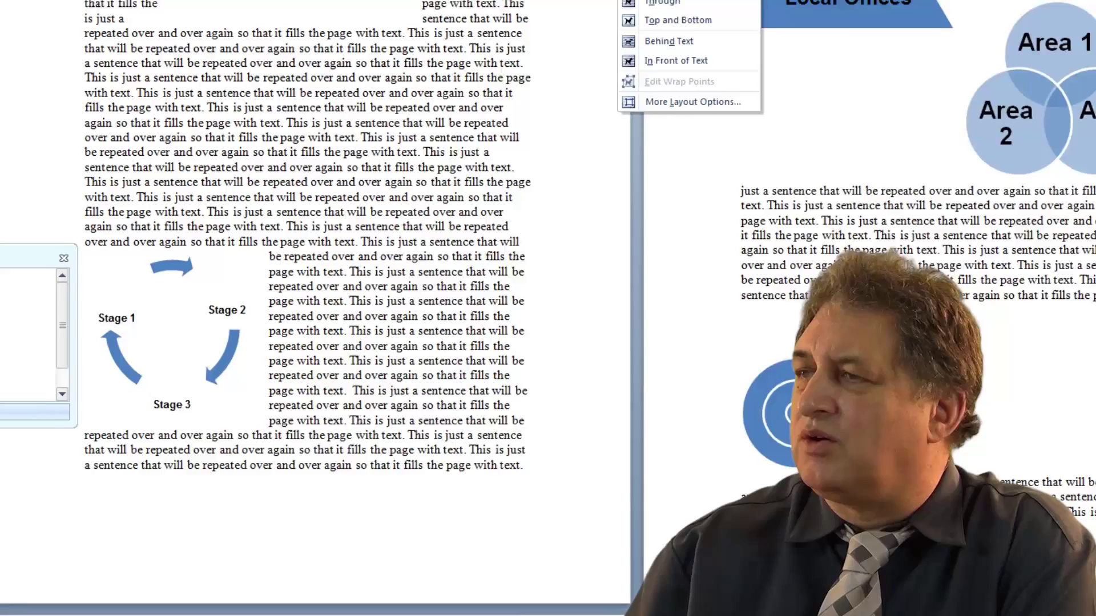
left_click(534, 94)
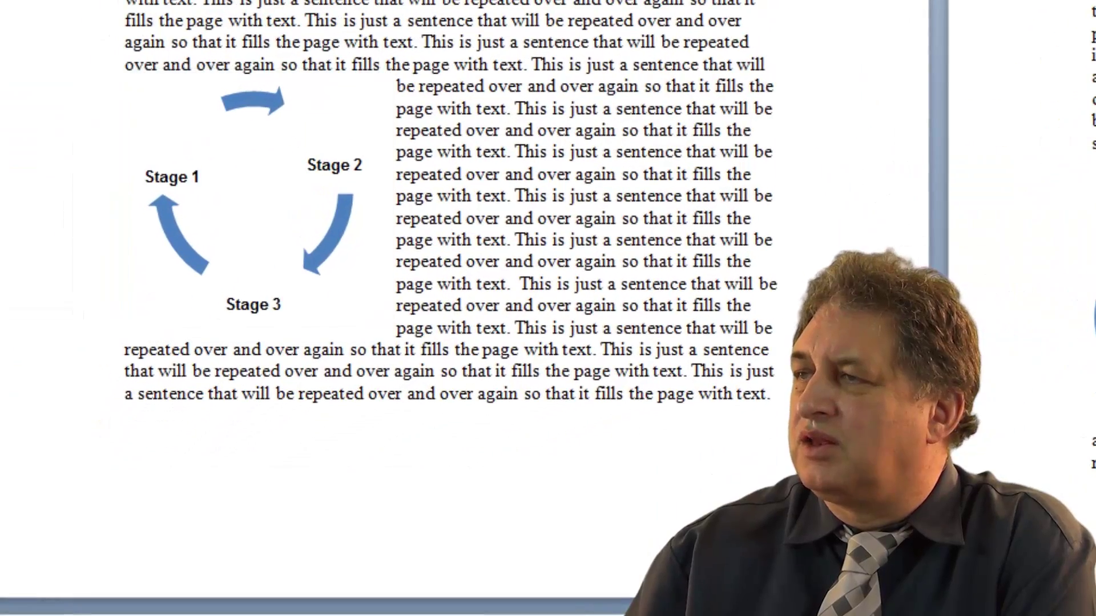
Step: Change the text wrapping of the first page's organization chart so that the text follows its outline
scroll(433, 139, "up", 8)
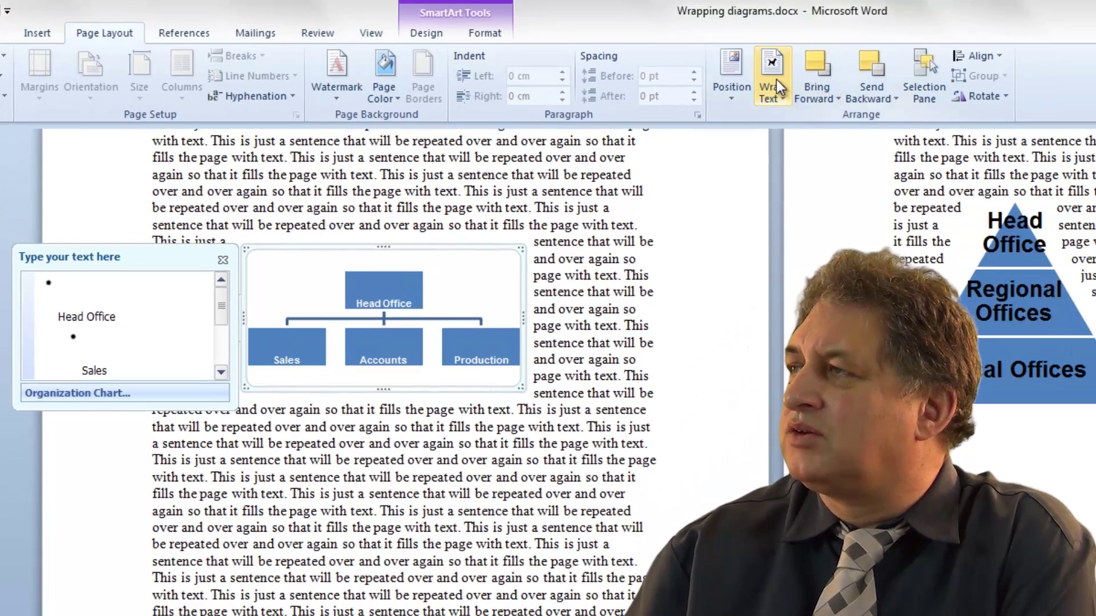
left_click(776, 79)
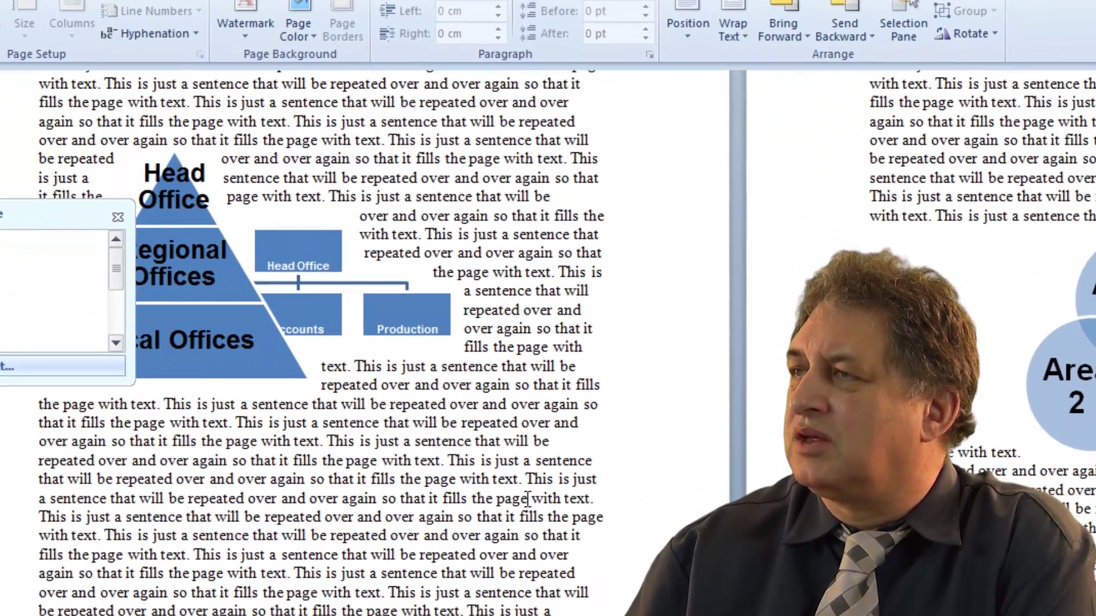
left_click(528, 500)
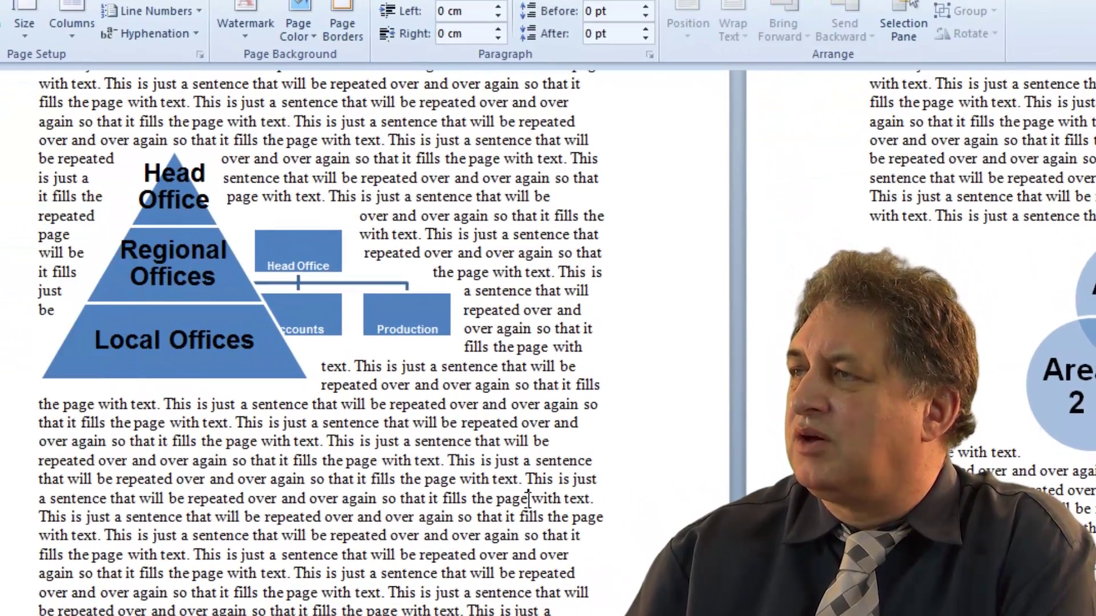
scroll(528, 500, "up", 2)
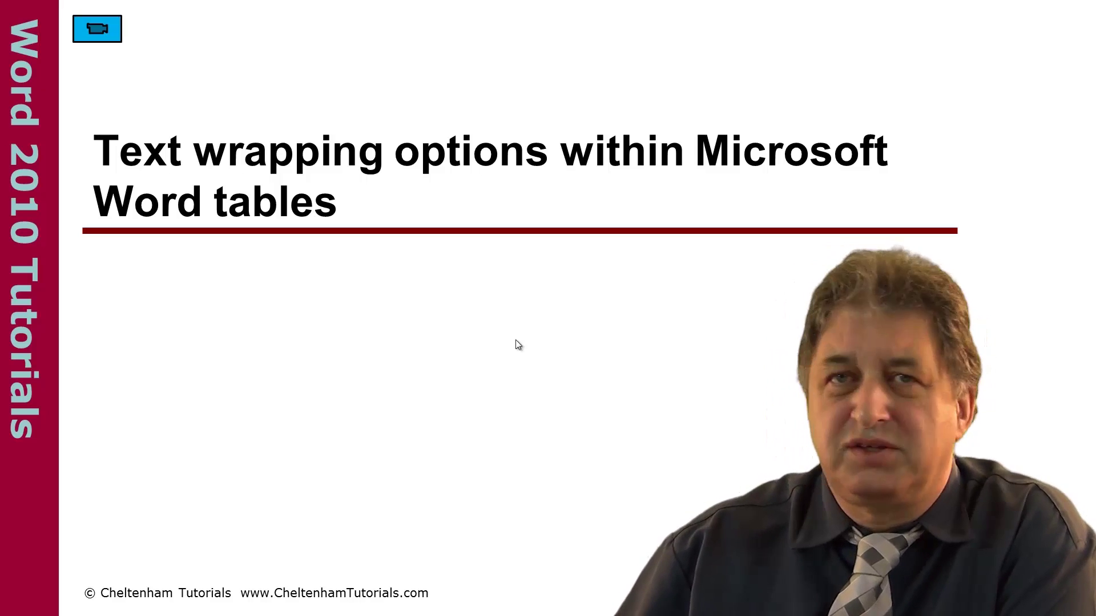
Step: Open the Table wrapping document
left_click(89, 32)
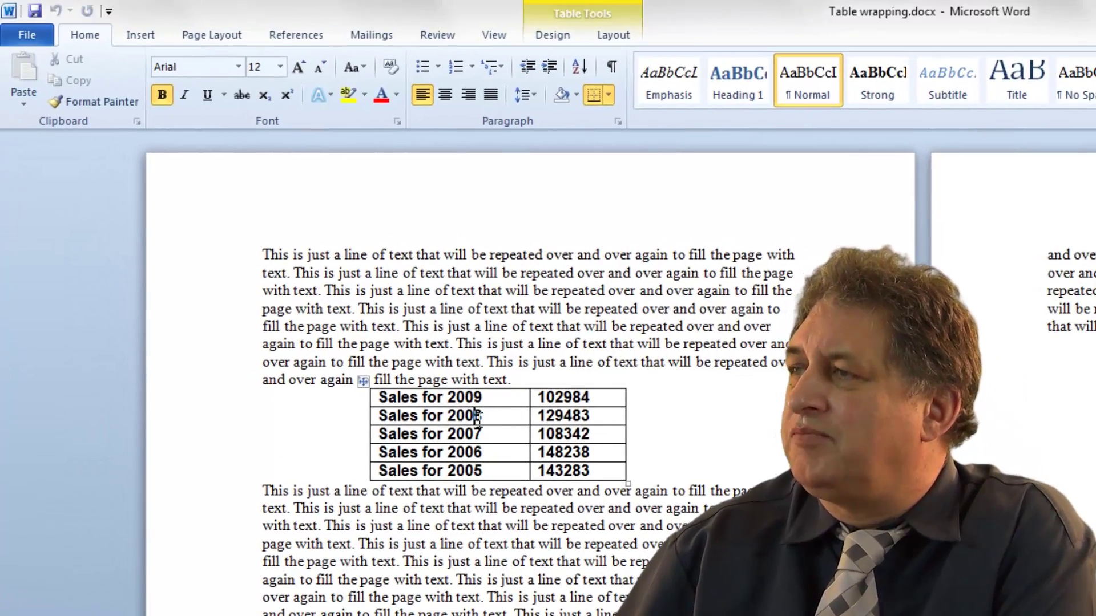
Step: Try the Around text wrapping on the sales table, then undo it
right_click(477, 416)
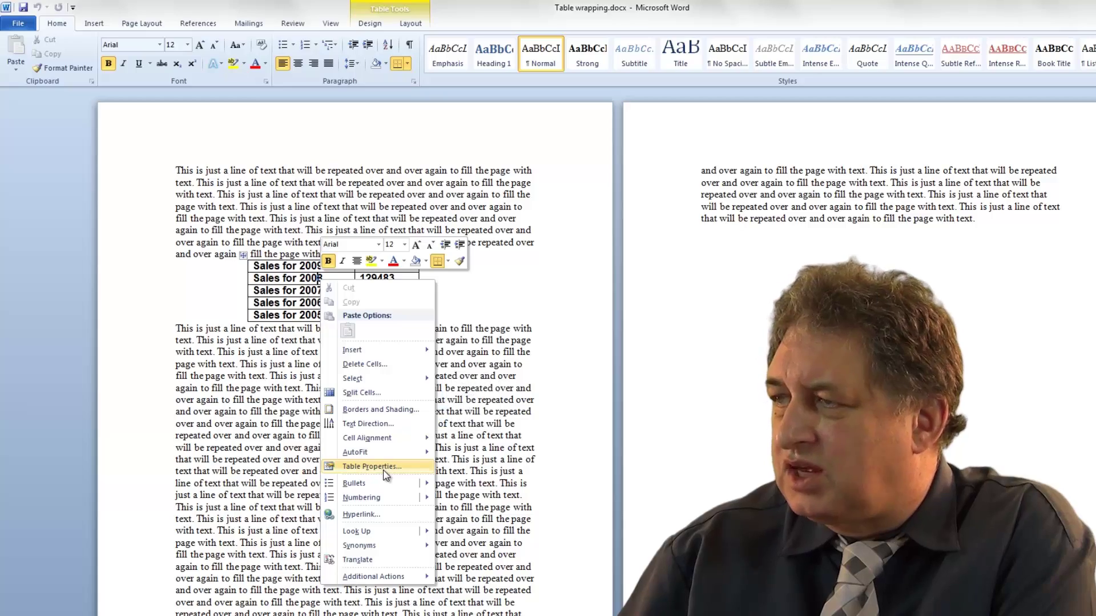
left_click(384, 471)
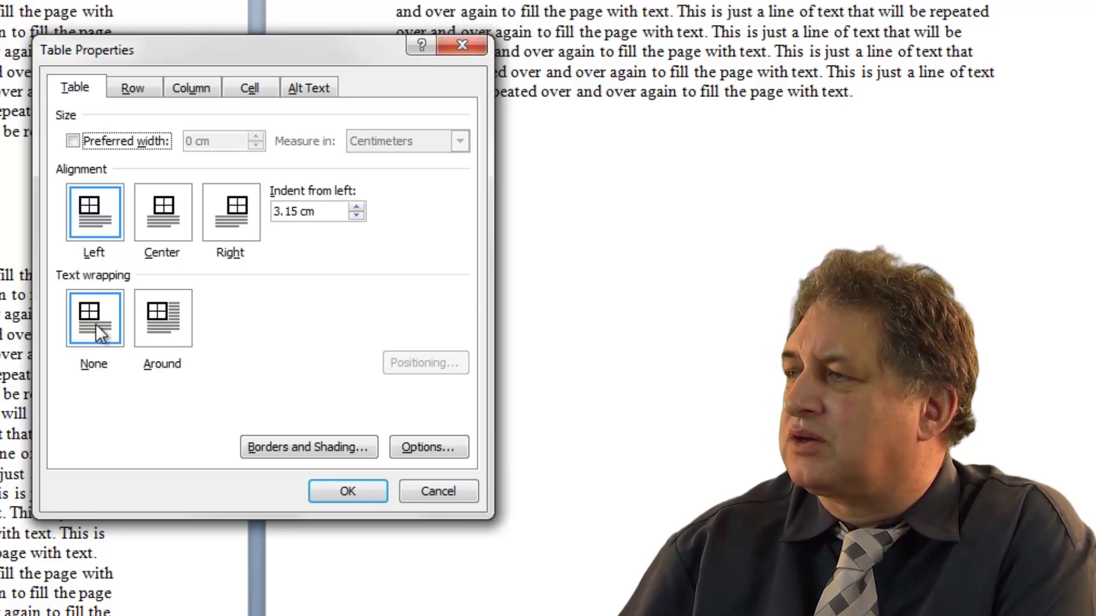
left_click(158, 313)
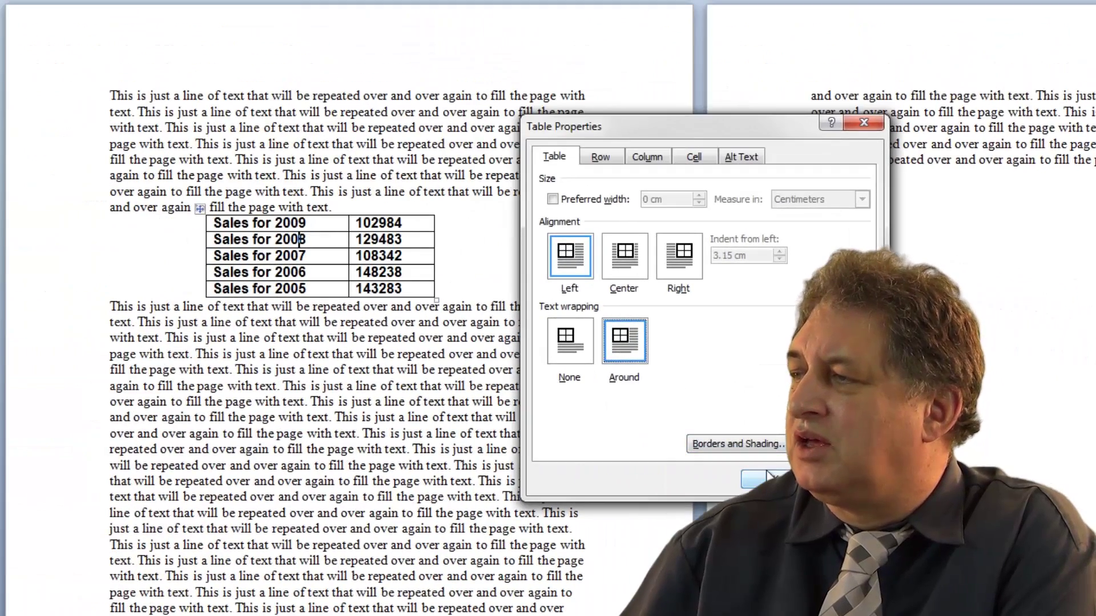
left_click(765, 479)
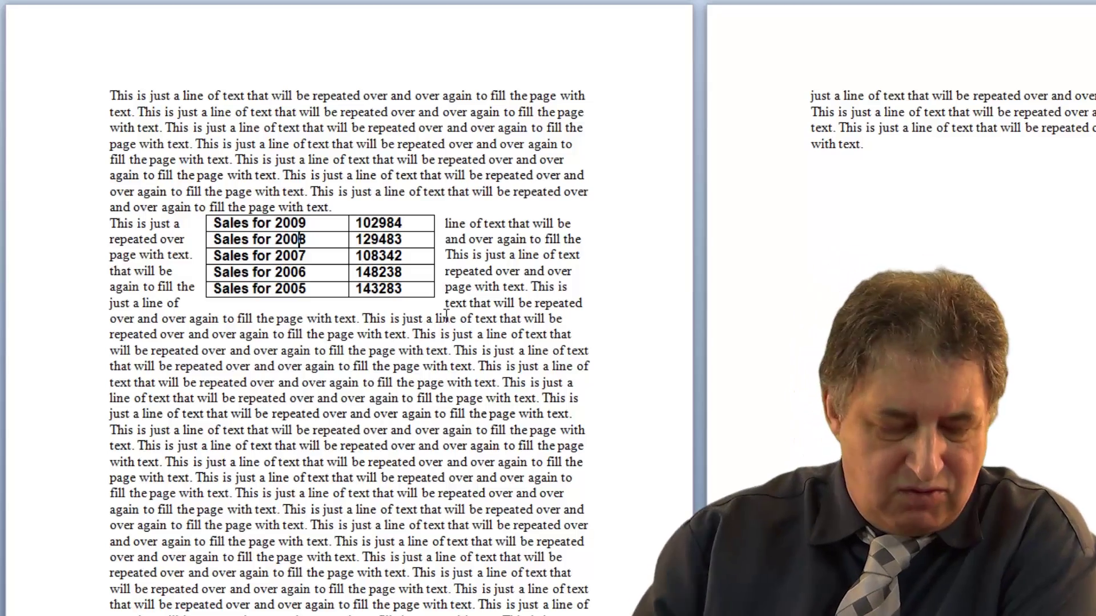
key("ctrl+z")
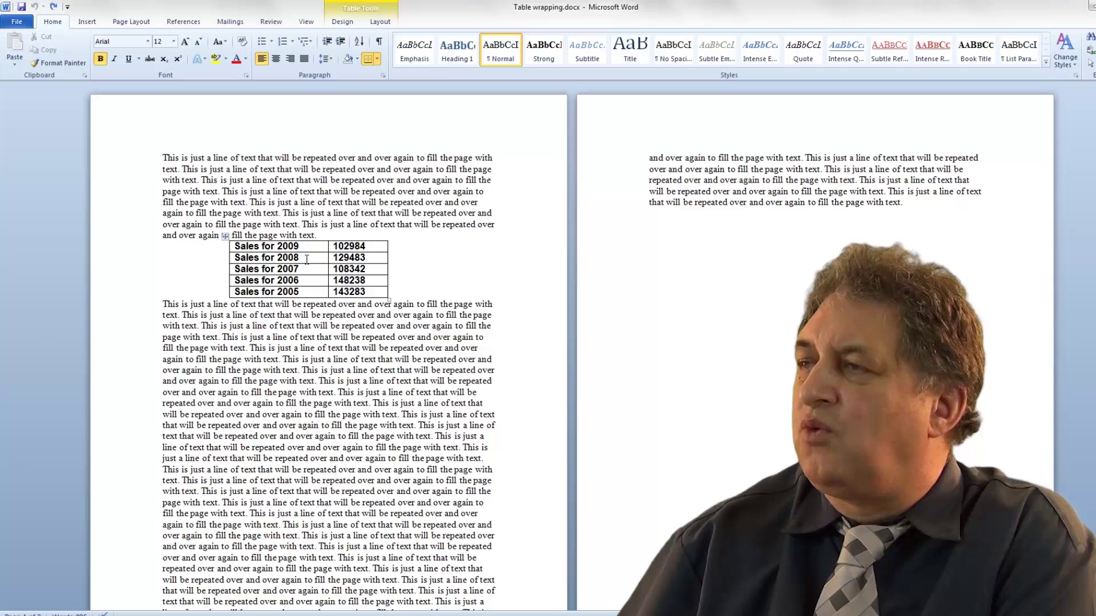
Step: Set the sales table's text wrapping to Around in its table properties
right_click(311, 251)
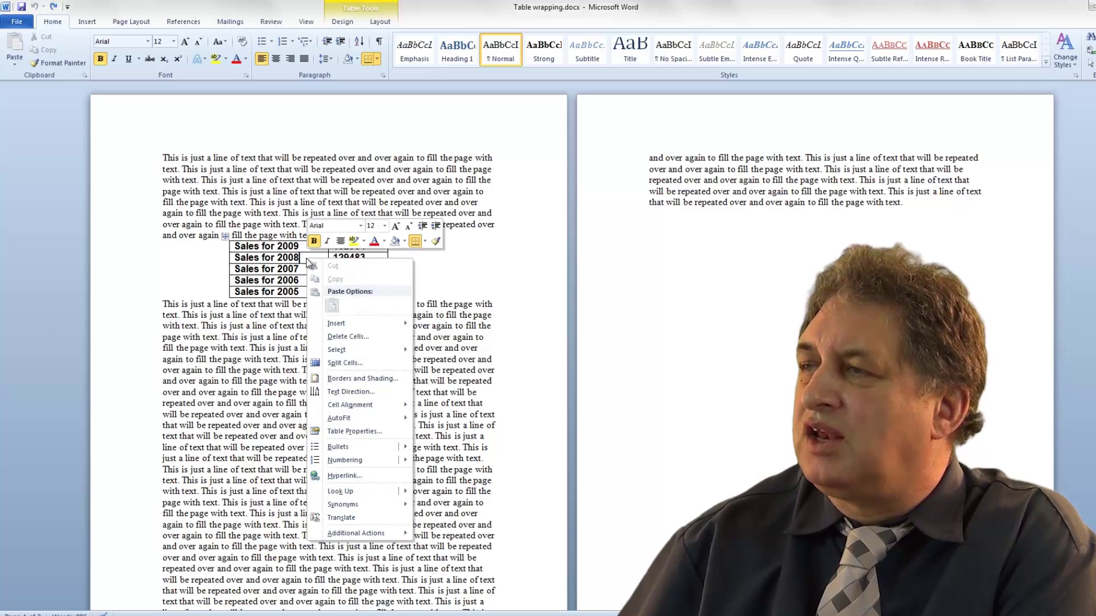
left_click(374, 432)
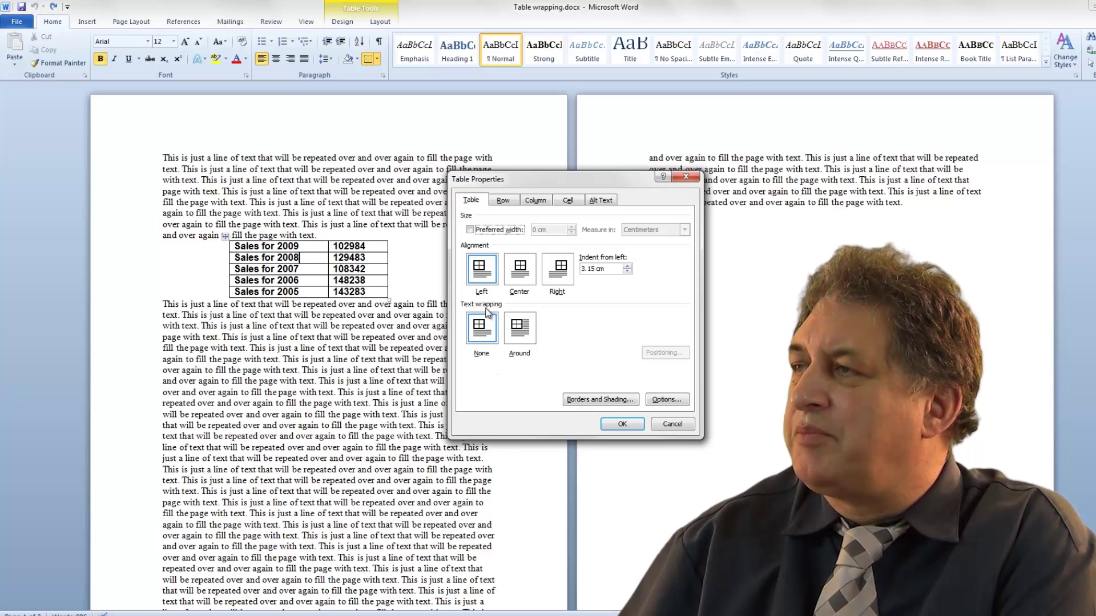
left_click(520, 328)
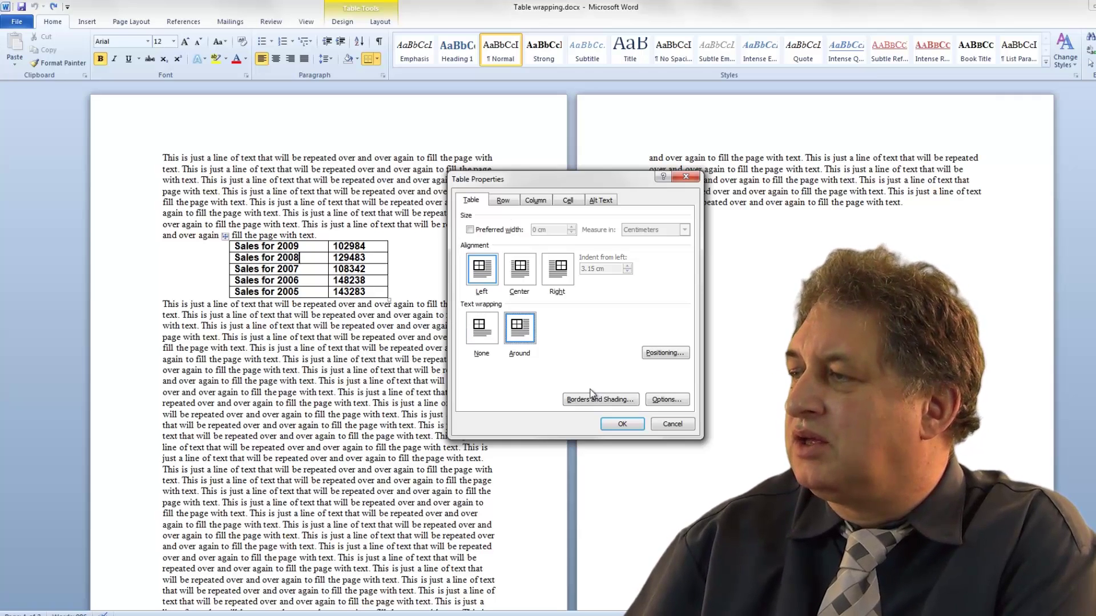
left_click(622, 423)
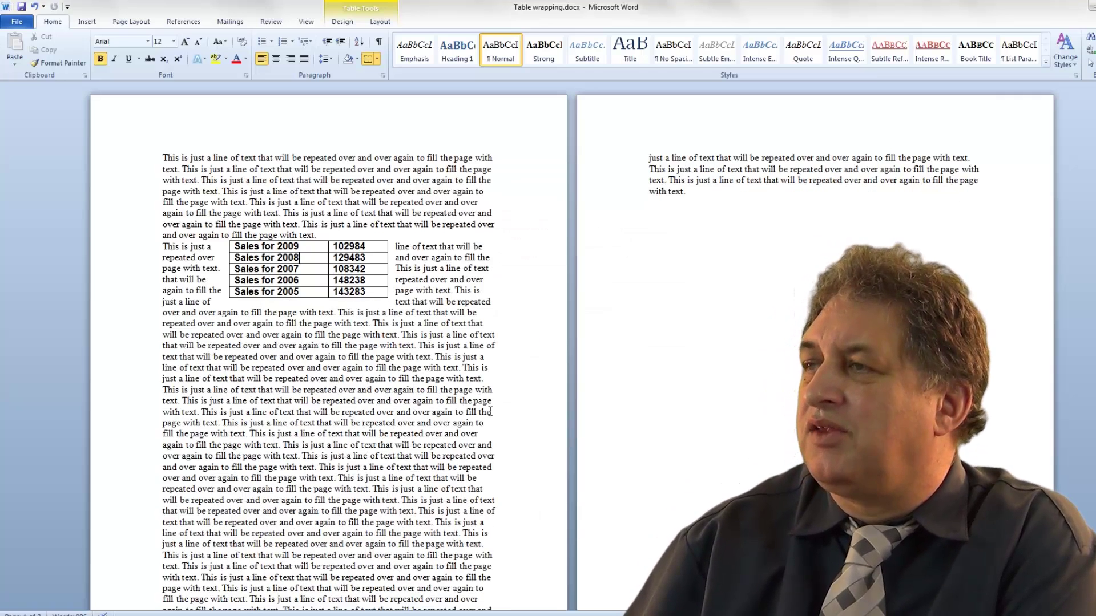